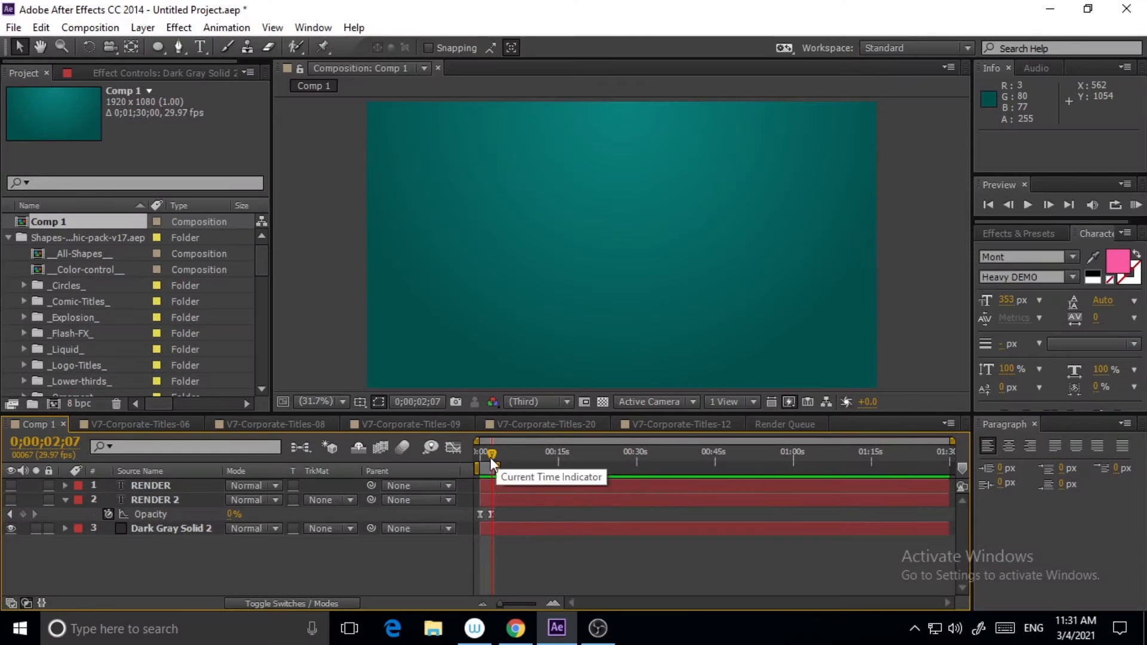
- Play back the RENDER title animation in Comp 1 and stop the preview
click(1026, 205)
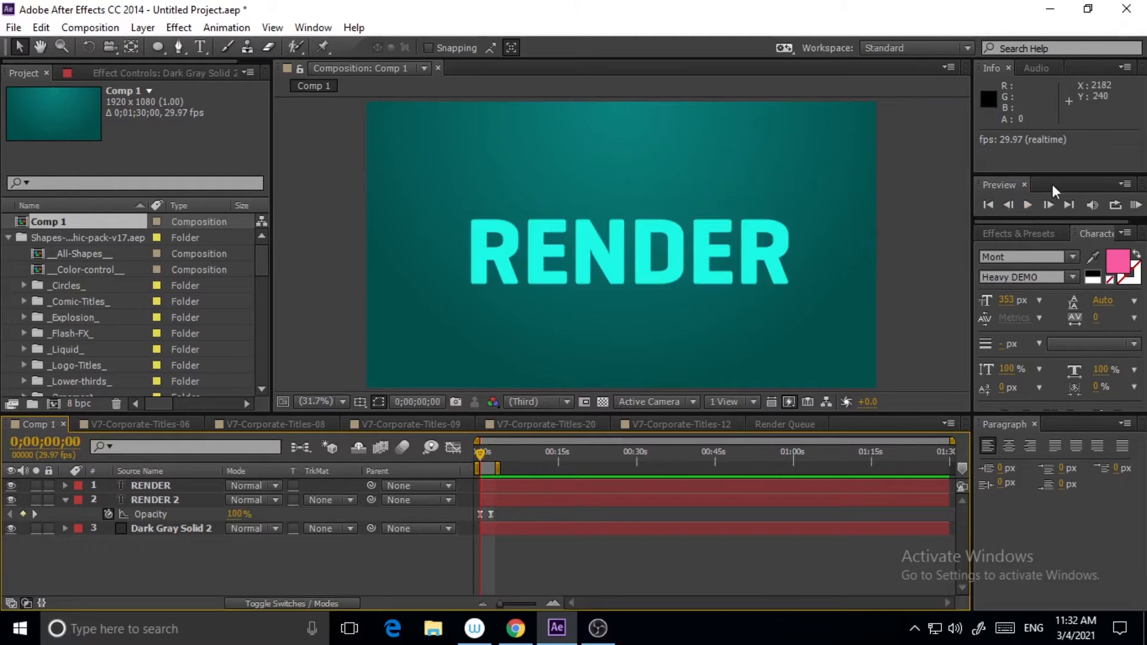
click(1028, 205)
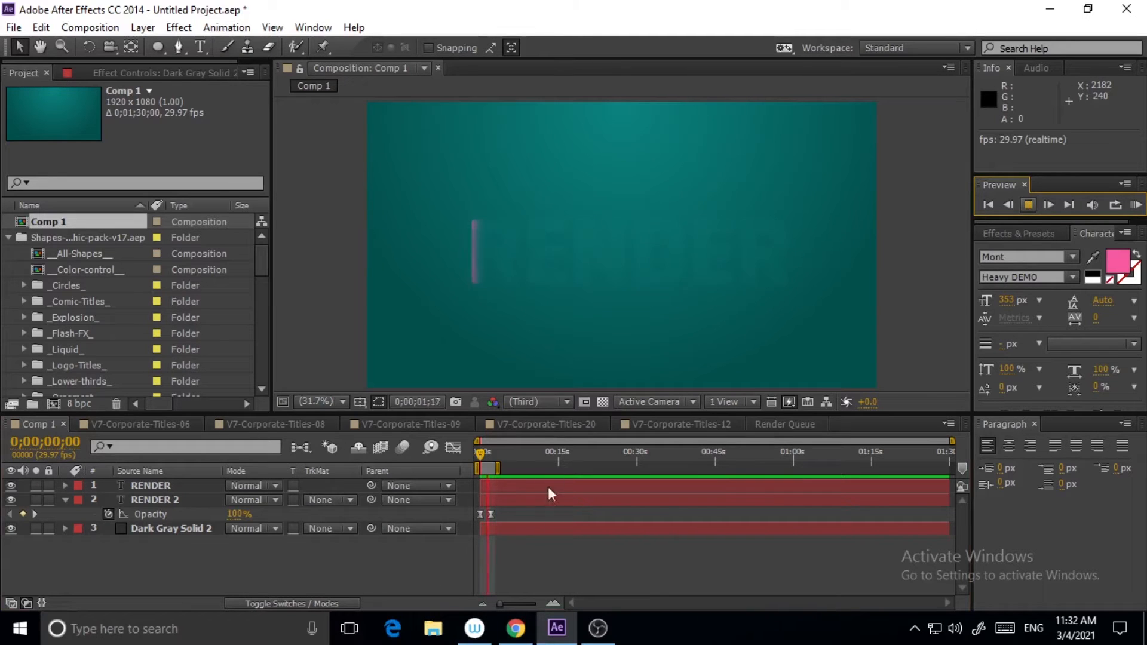
key(space)
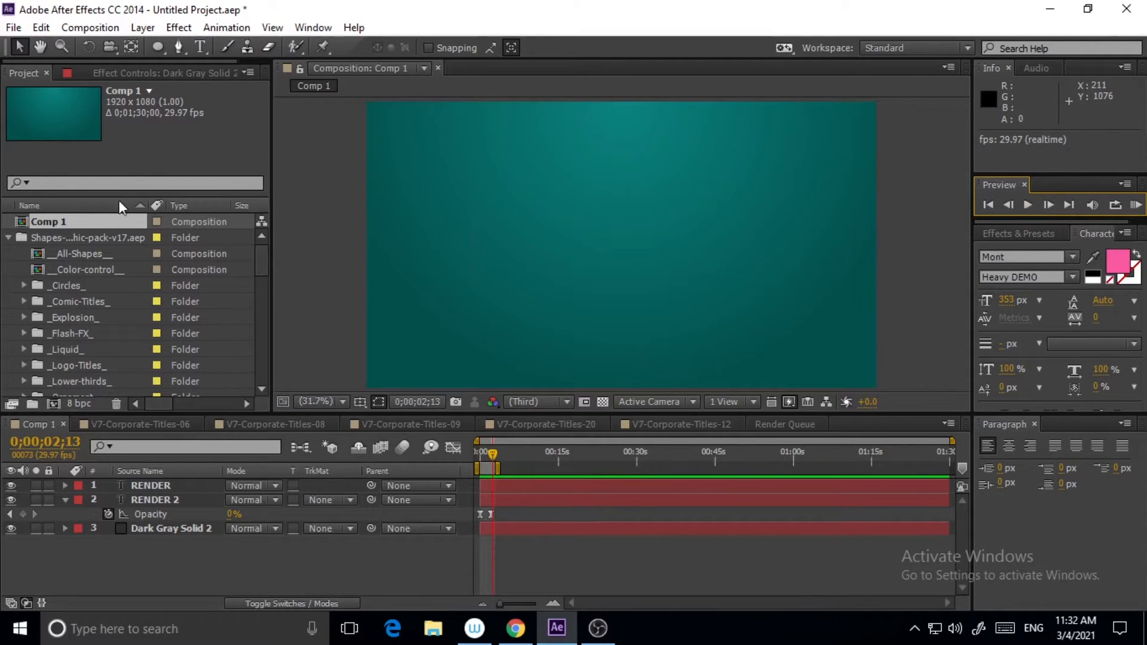
- Add Comp 1 to the render queue and show the queue
click(13, 27)
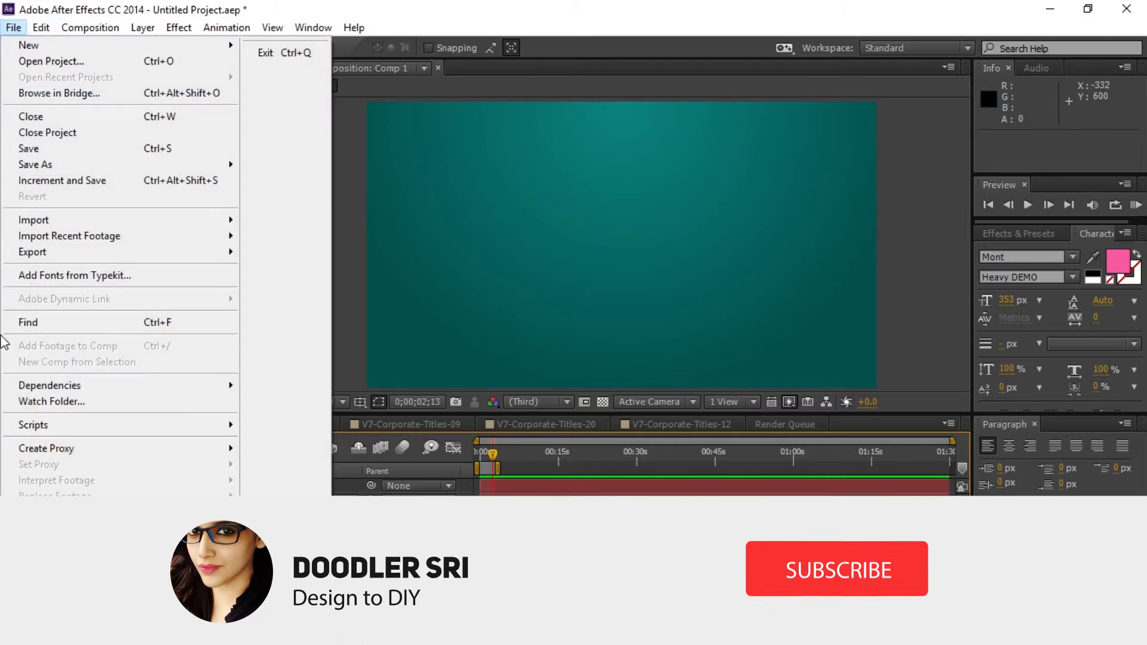
mouse_move(53, 251)
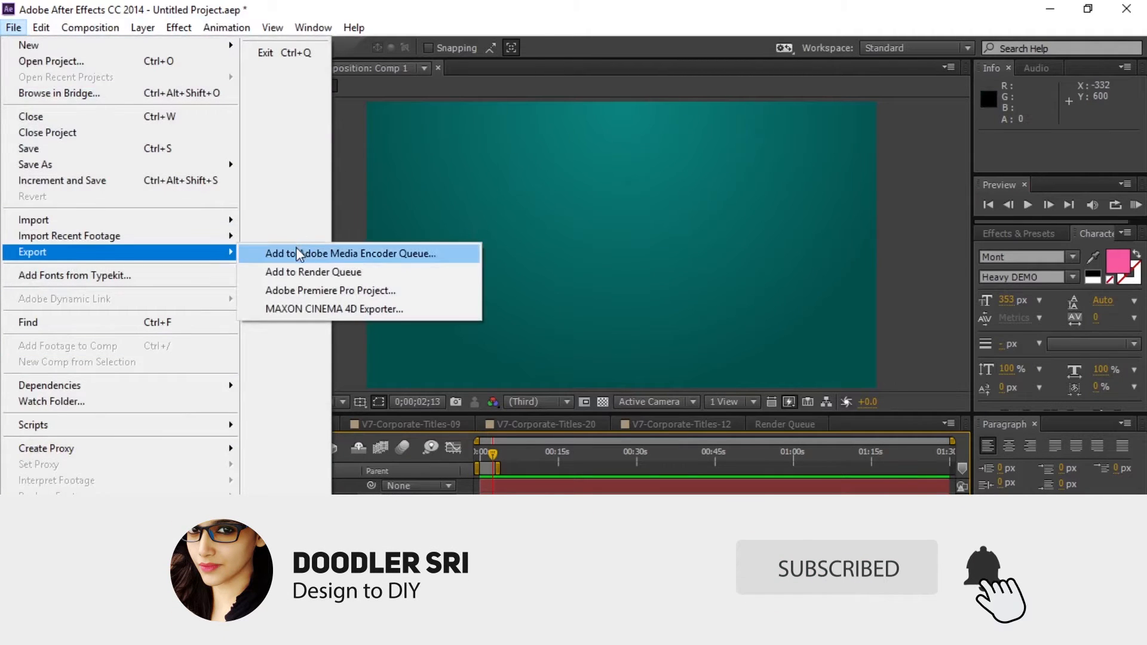
click(284, 273)
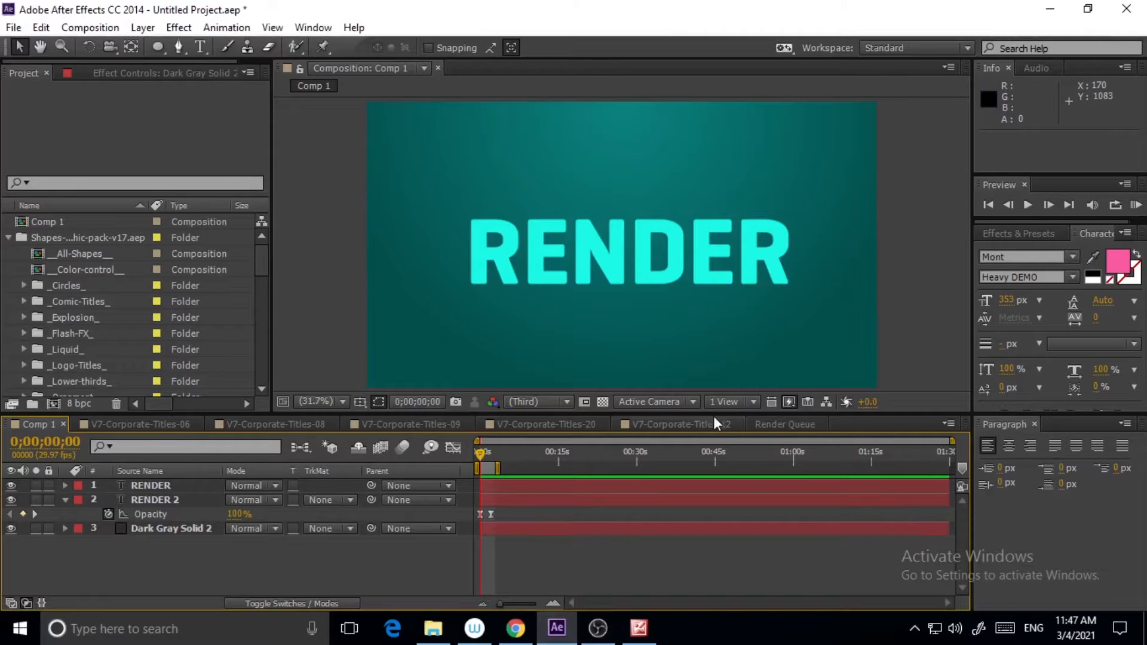
click(779, 425)
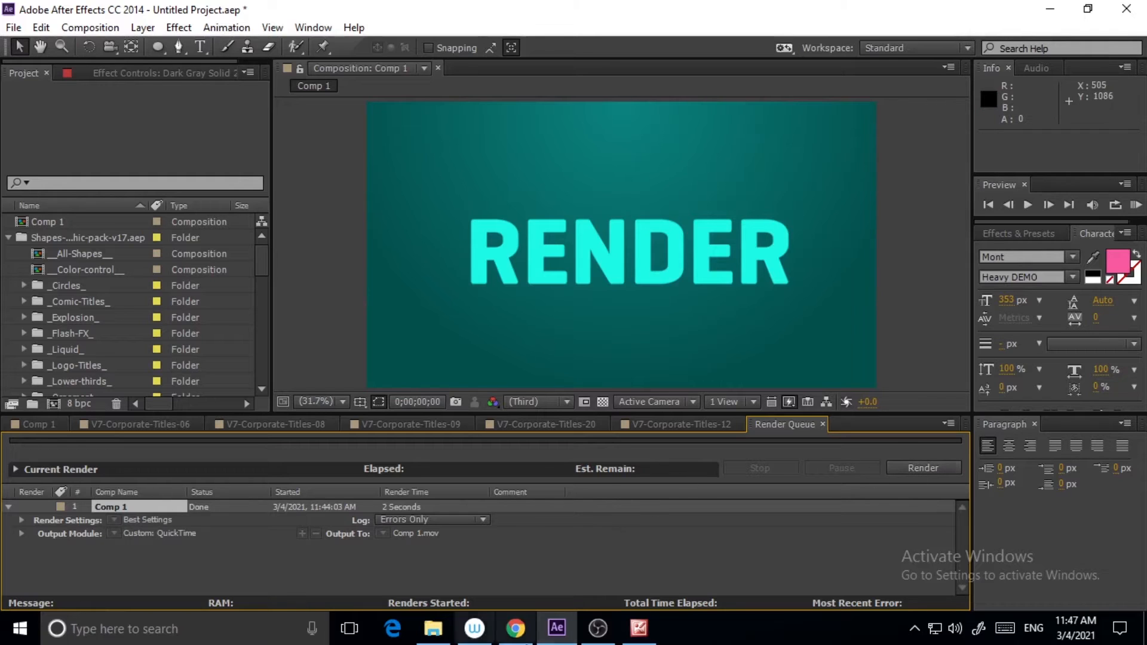
- Switch to Microsoft Office Picture Manager to view the output directory error screenshot, and return to After Effects
click(638, 627)
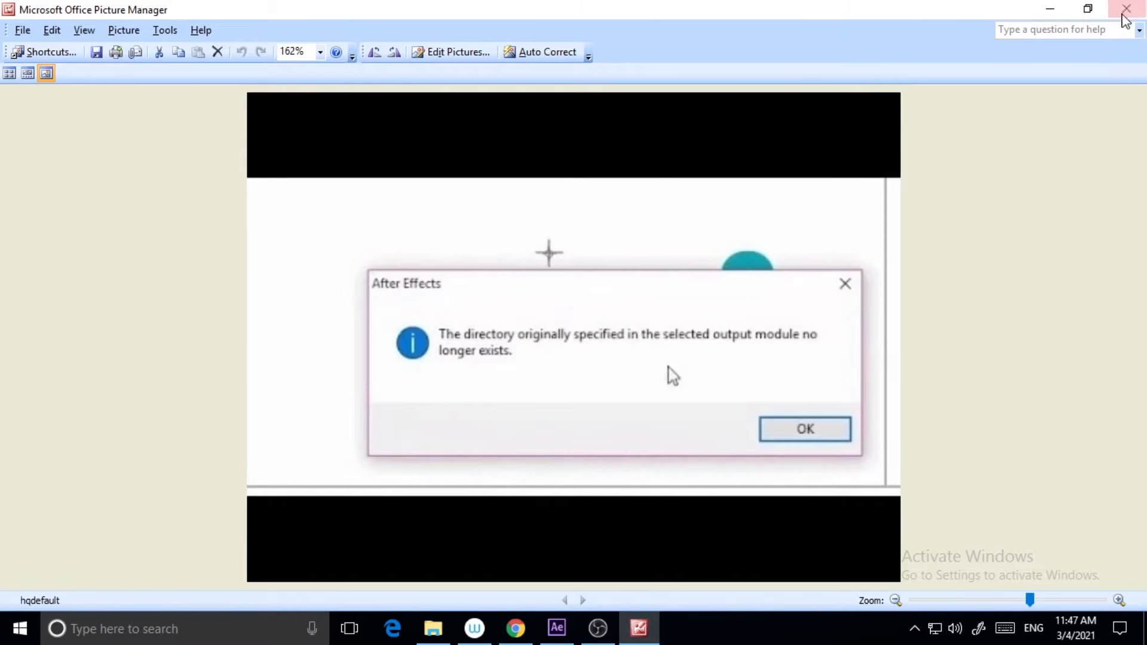
click(1049, 10)
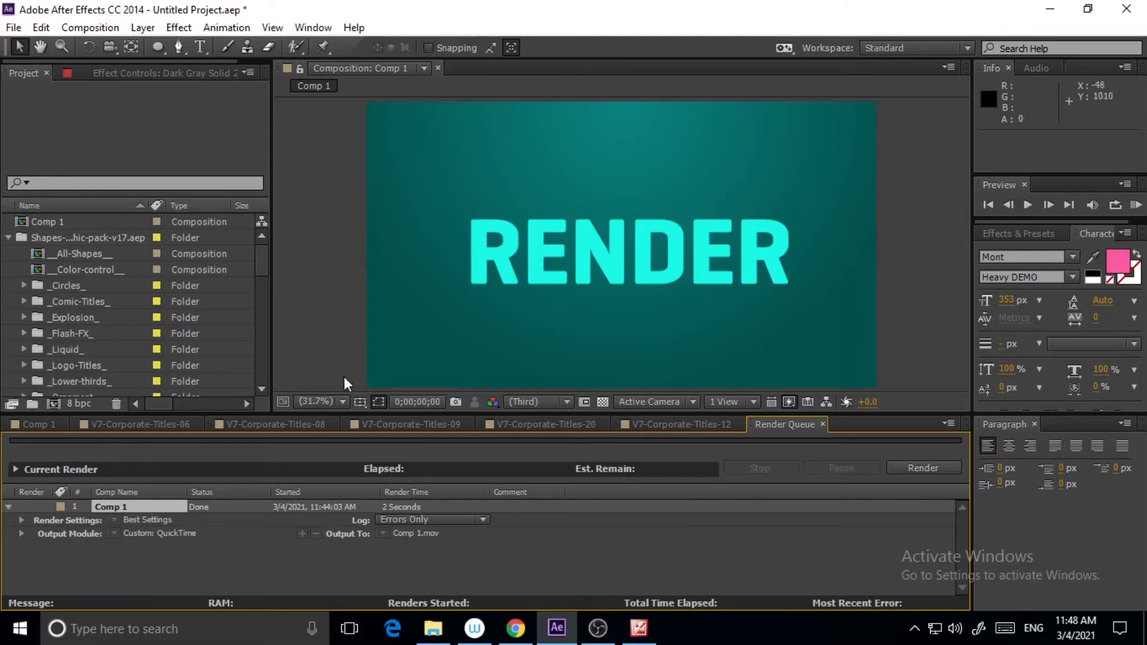
- Add the Comp 1 composition to the render queue three more times
click(52, 223)
click(13, 27)
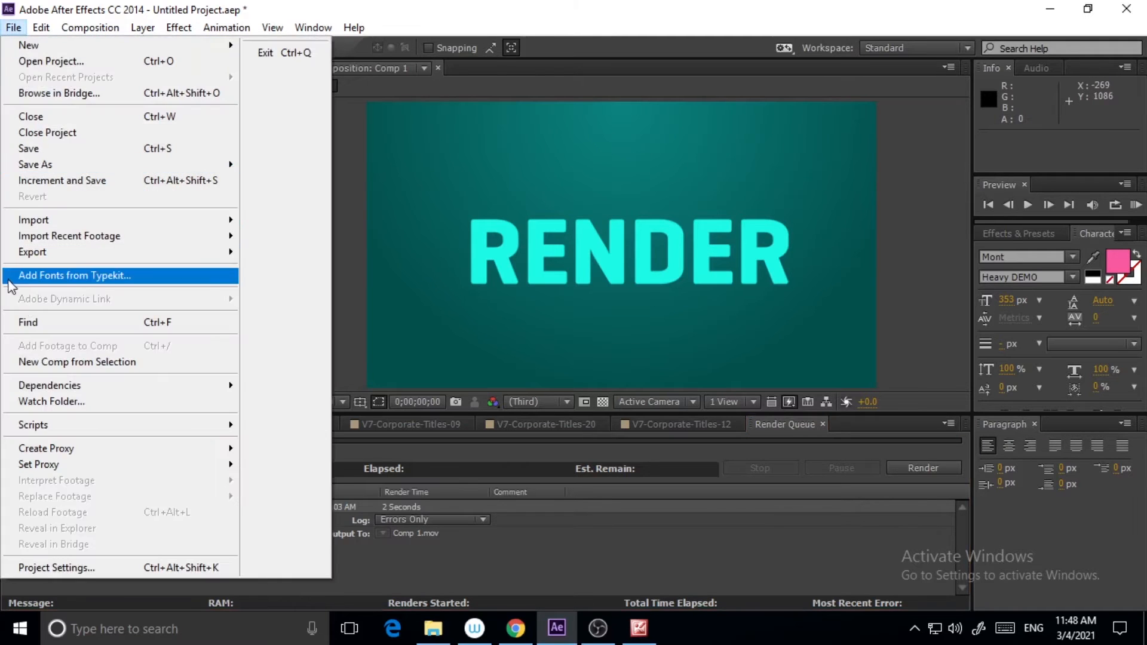
mouse_move(24, 251)
click(313, 266)
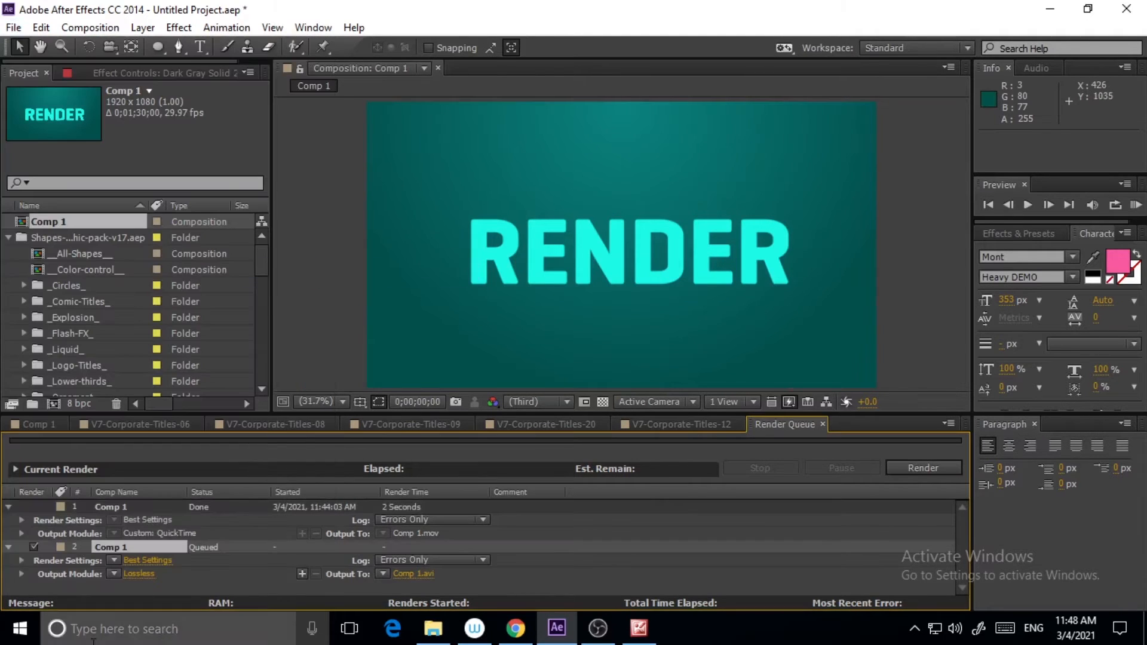
click(48, 200)
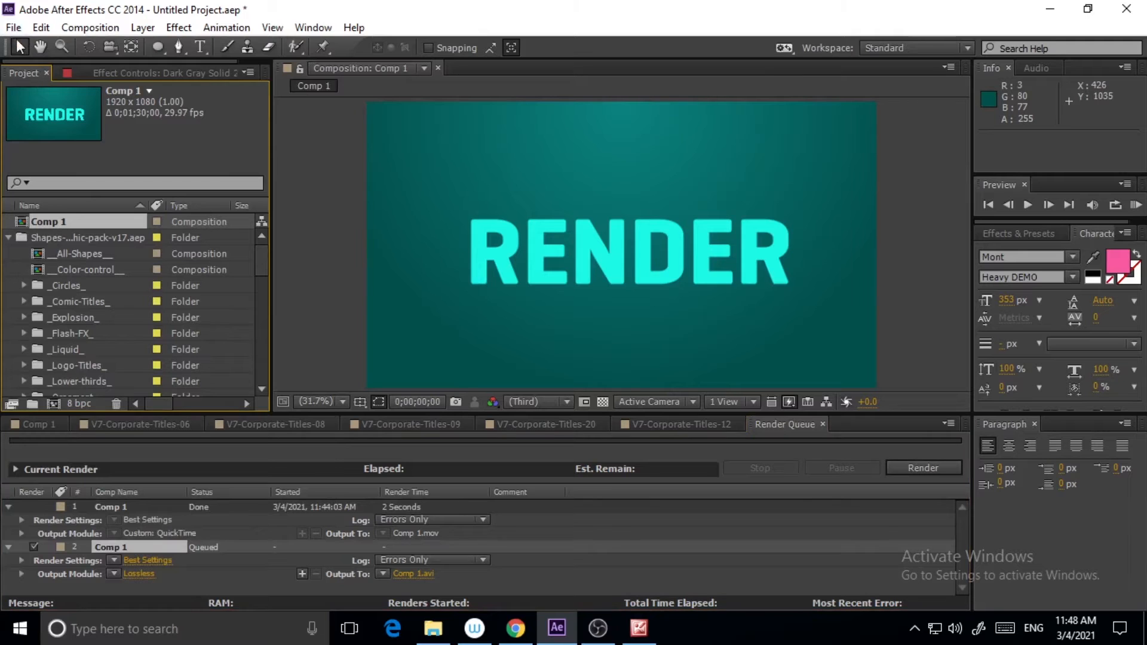
click(13, 28)
mouse_move(33, 251)
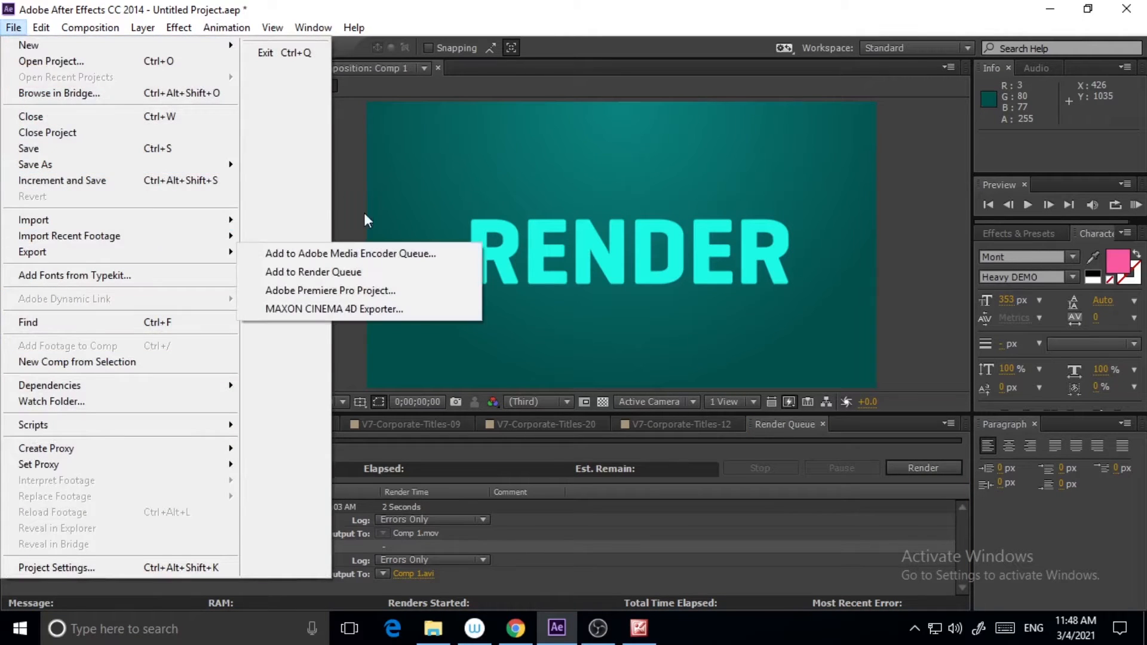
click(263, 272)
click(14, 28)
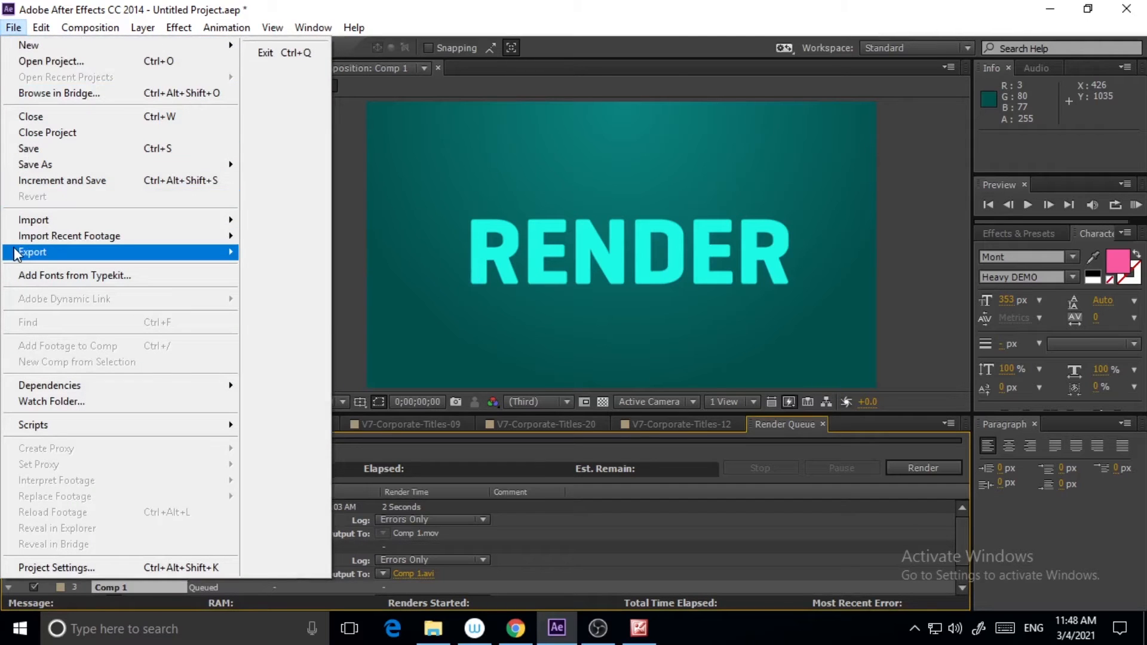
mouse_move(14, 252)
click(263, 272)
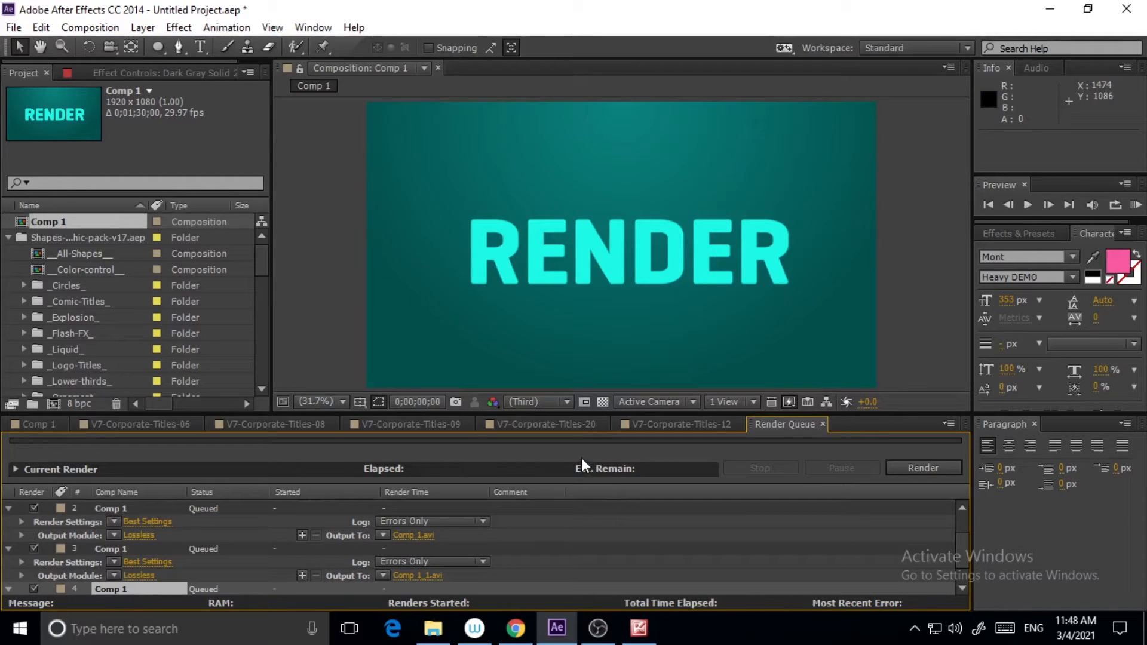
- Clear all items from the render queue and add Comp 1 to it again as a single item
key(ctrl+a)
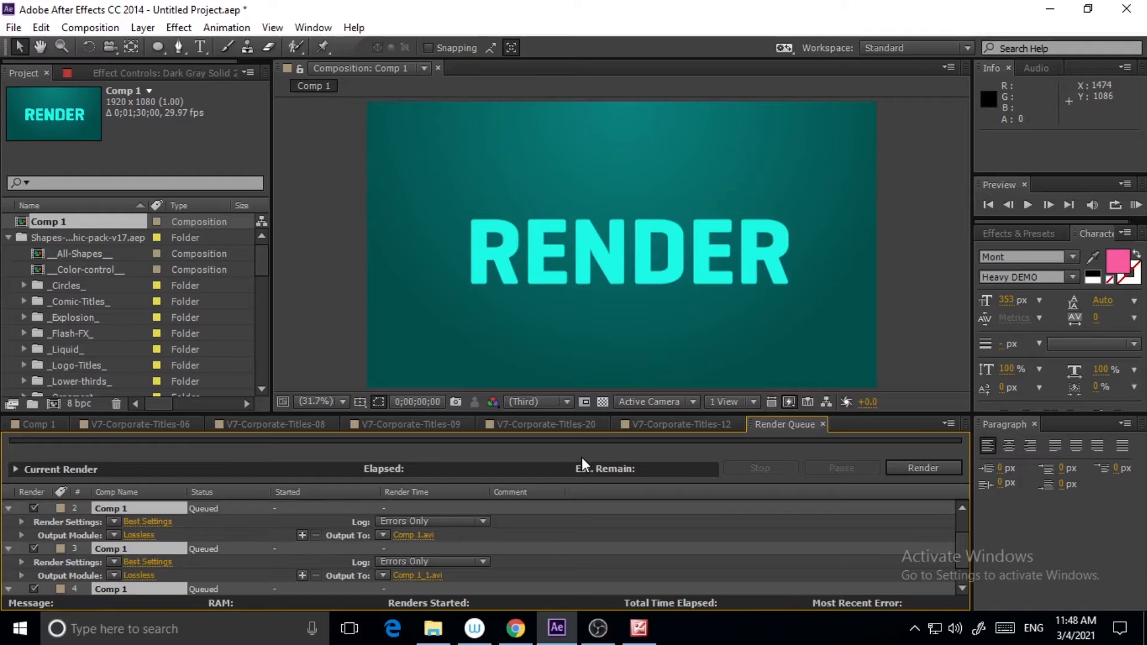
key(Delete)
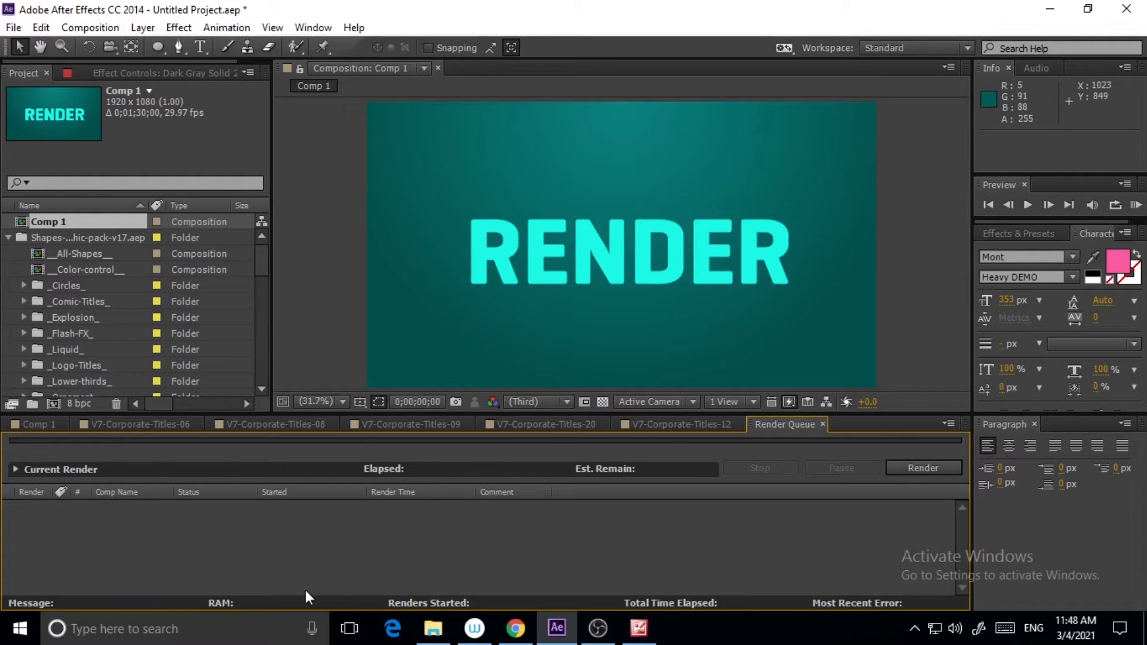
click(37, 425)
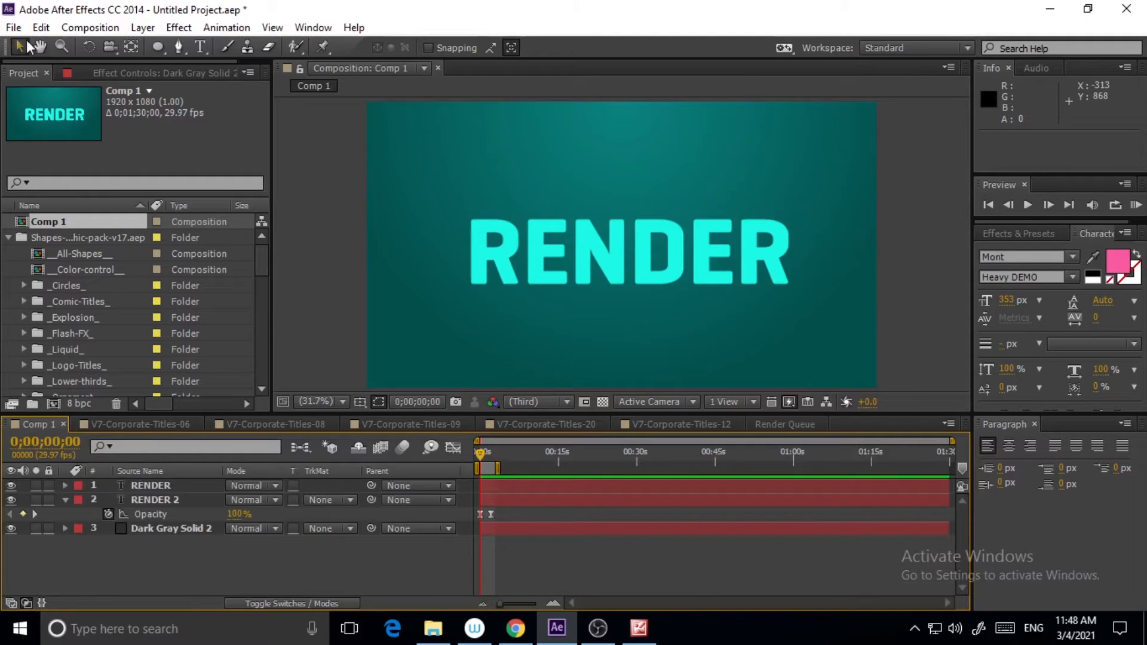
click(12, 30)
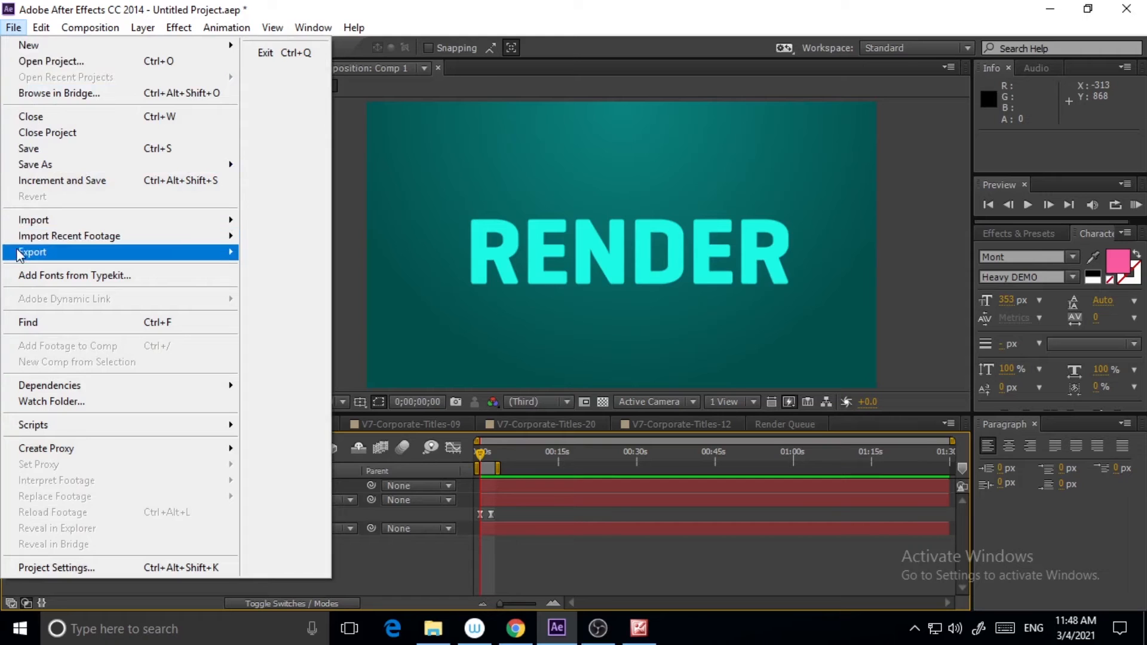
mouse_move(24, 255)
click(295, 272)
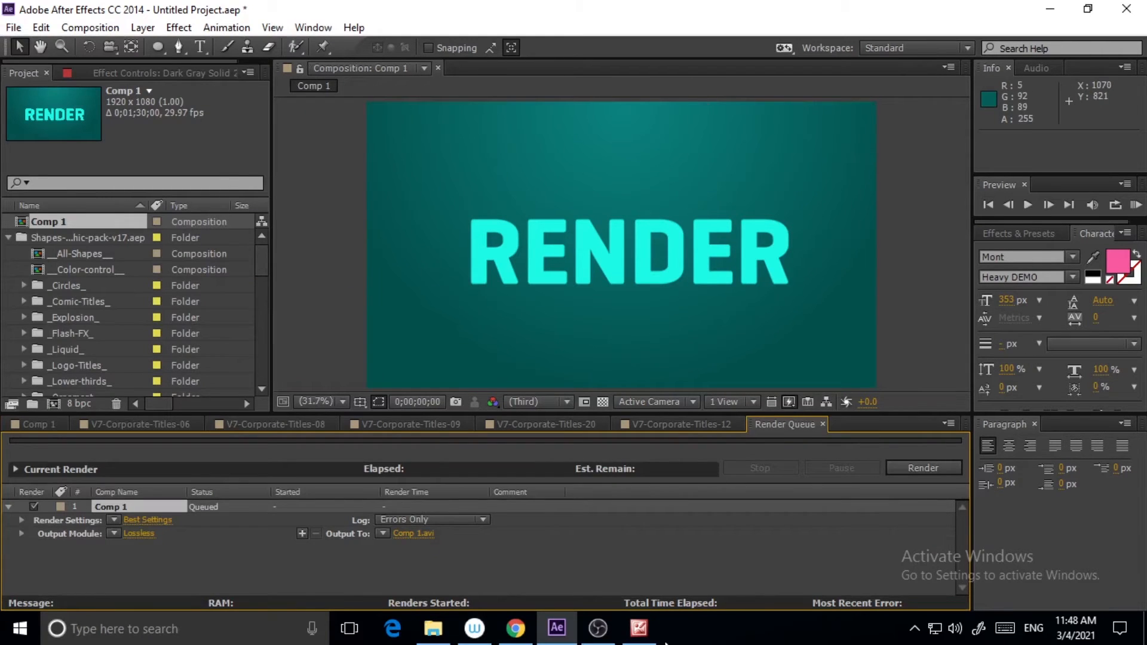
- Look at the After Effects error image in Microsoft Office Picture Manager again and return to the render queue
click(638, 628)
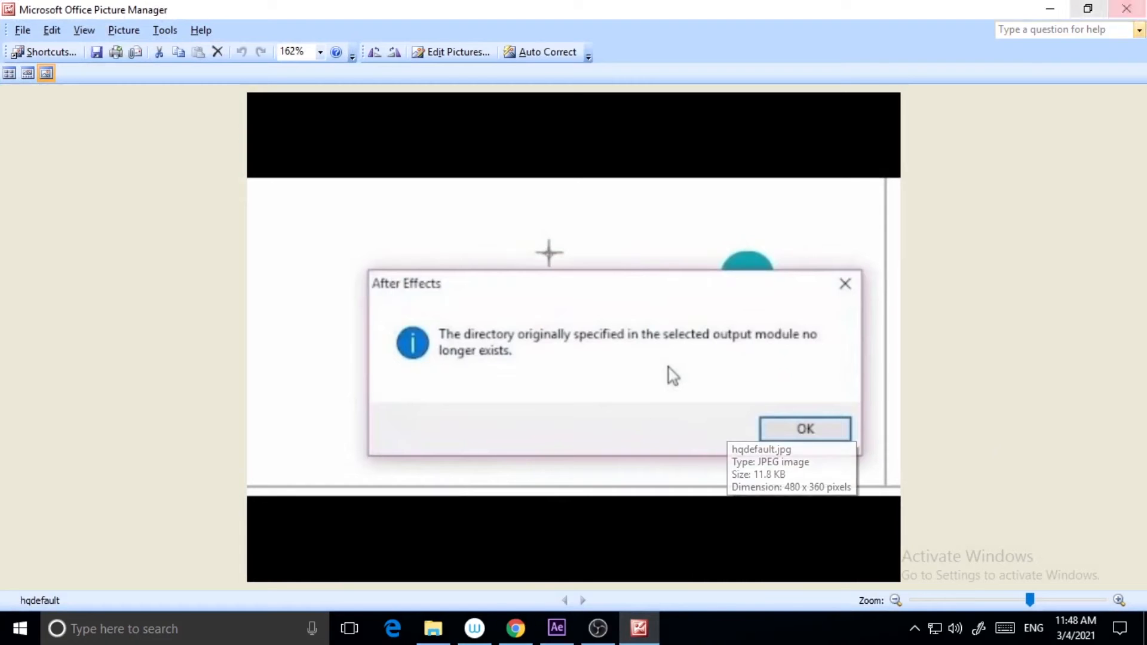
click(1051, 17)
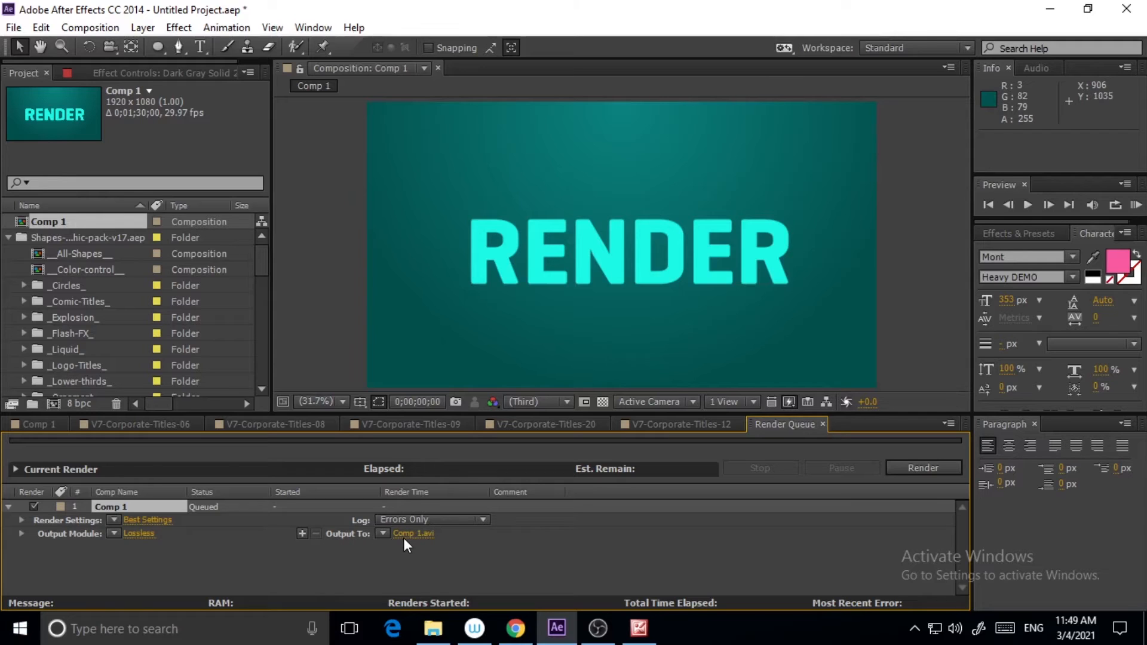
click(136, 535)
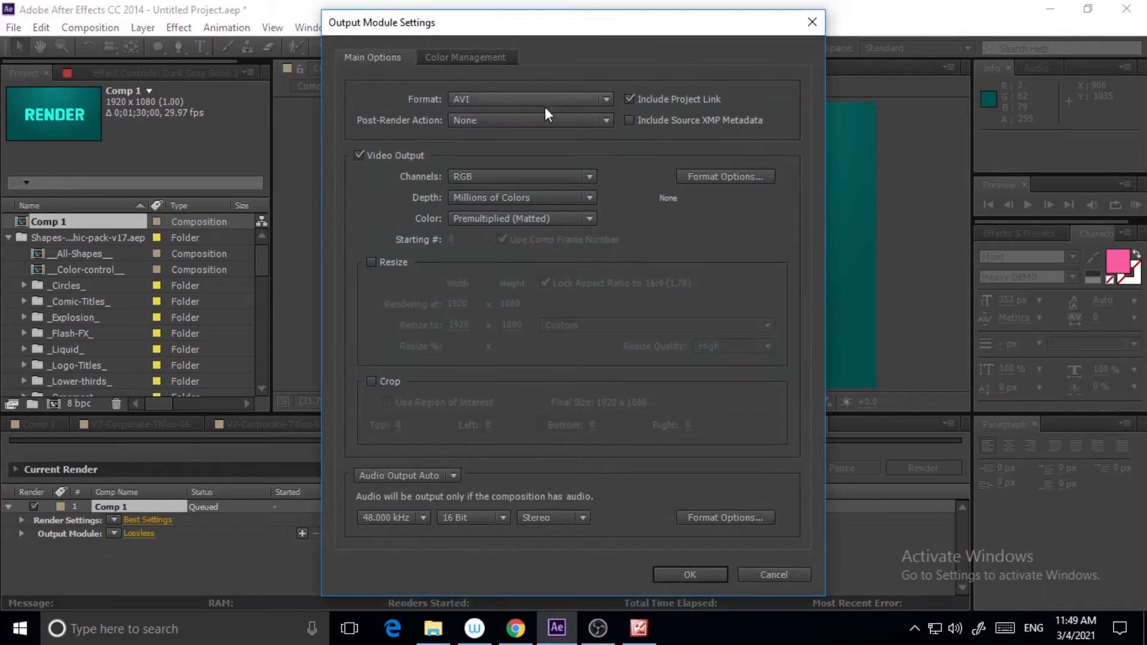
click(498, 105)
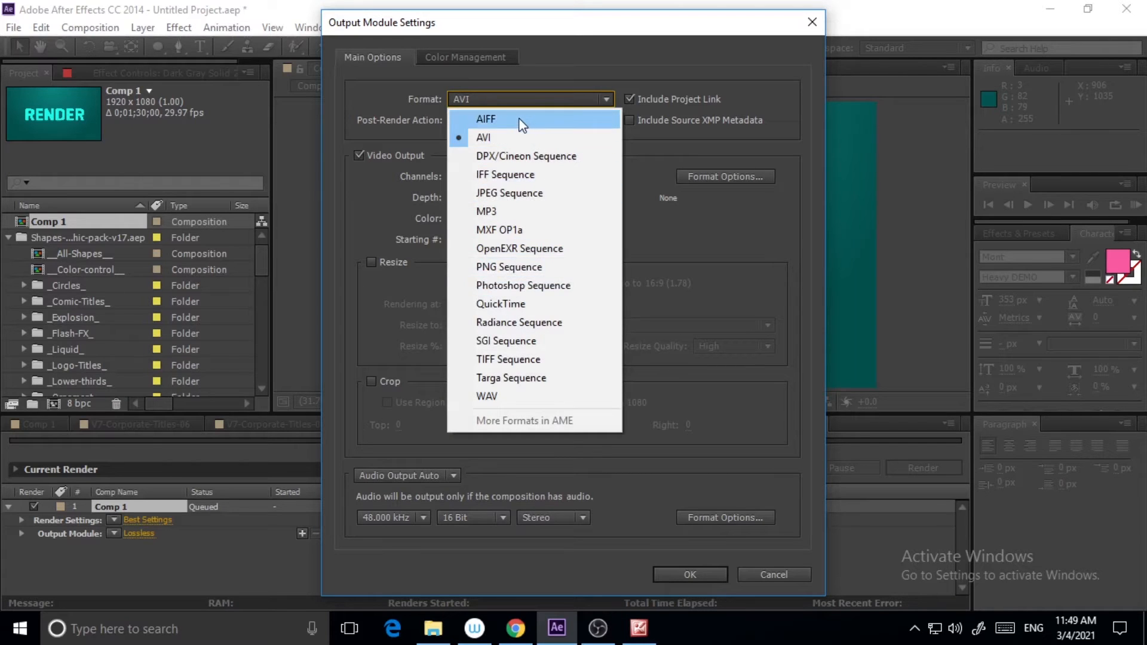
click(501, 304)
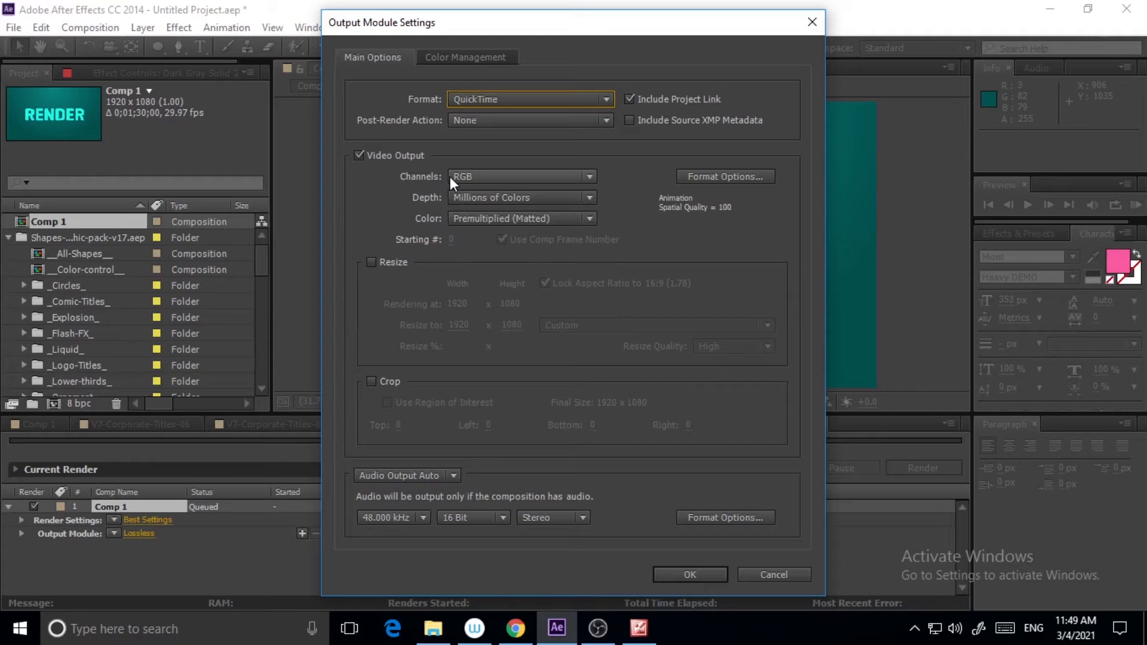
click(761, 572)
- Return to Comp 1's timeline and switch the Dark Gray Solid 2 layer's visibility off and back on
click(45, 426)
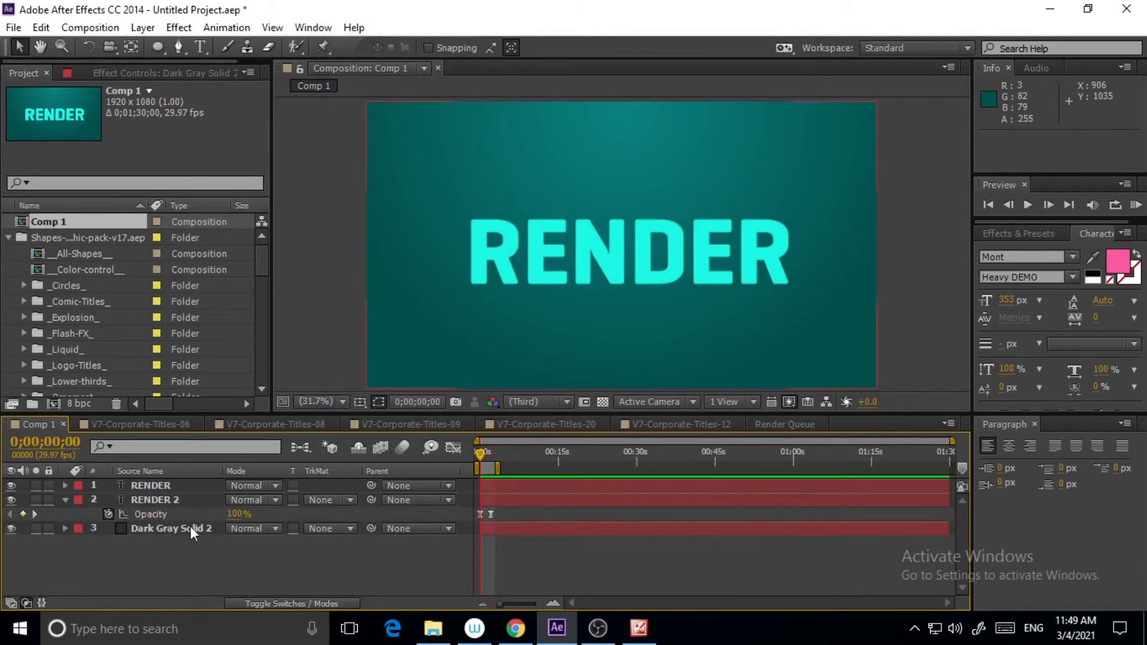
click(11, 529)
click(10, 528)
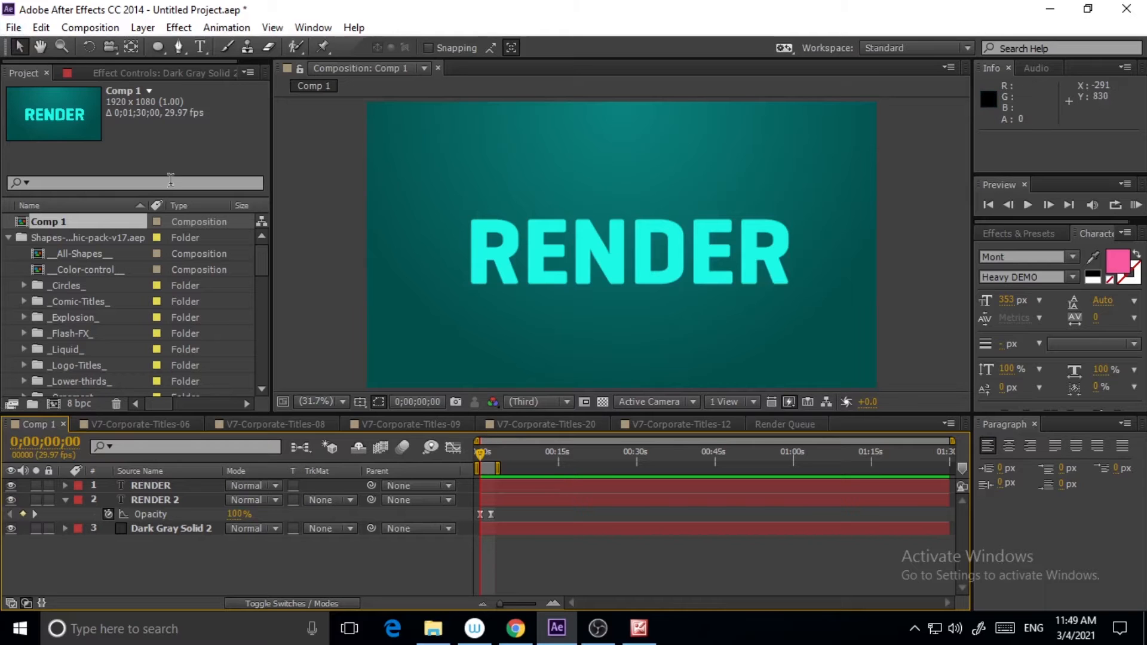
click(12, 30)
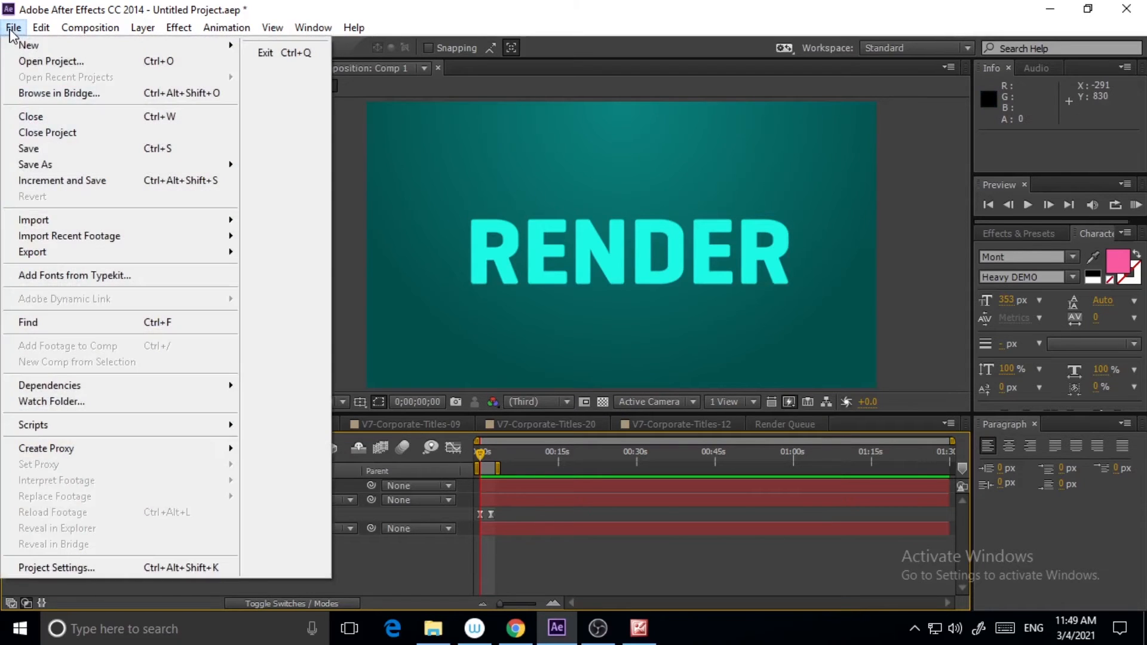
click(219, 561)
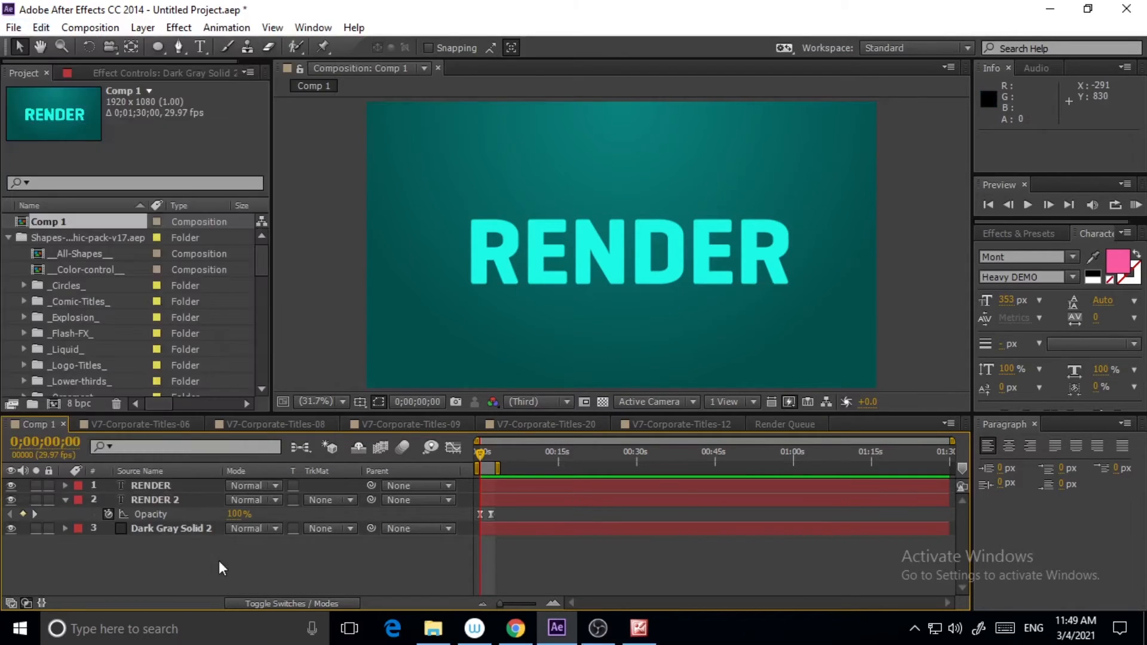
- Set the output module format of the queued Comp 1 render to QuickTime
click(783, 421)
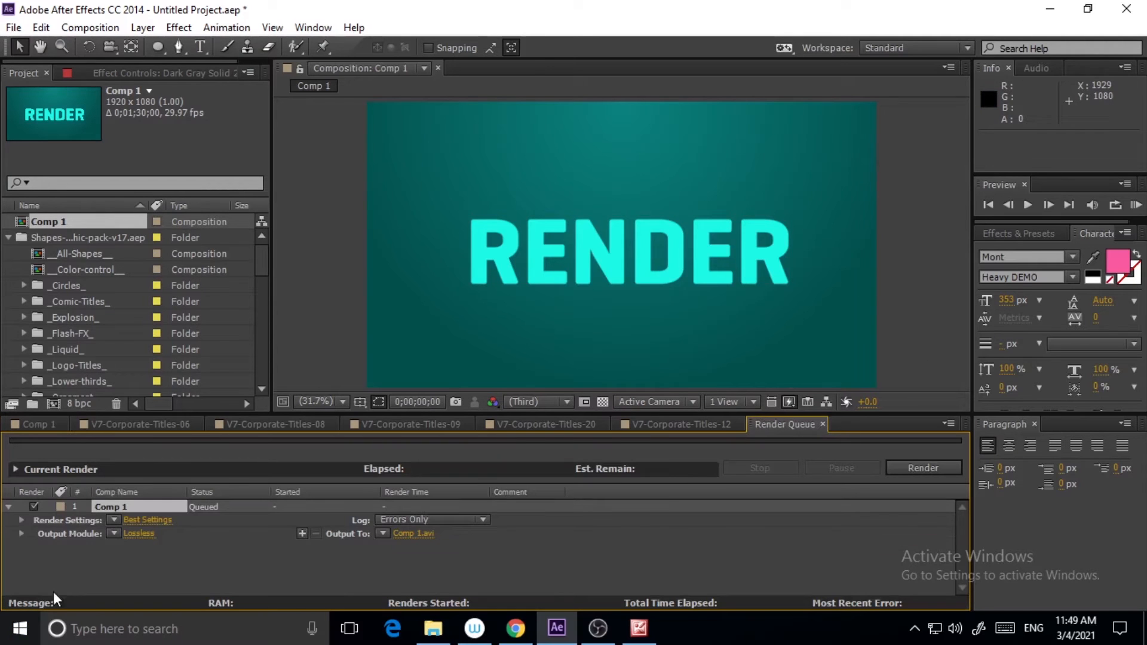
click(147, 533)
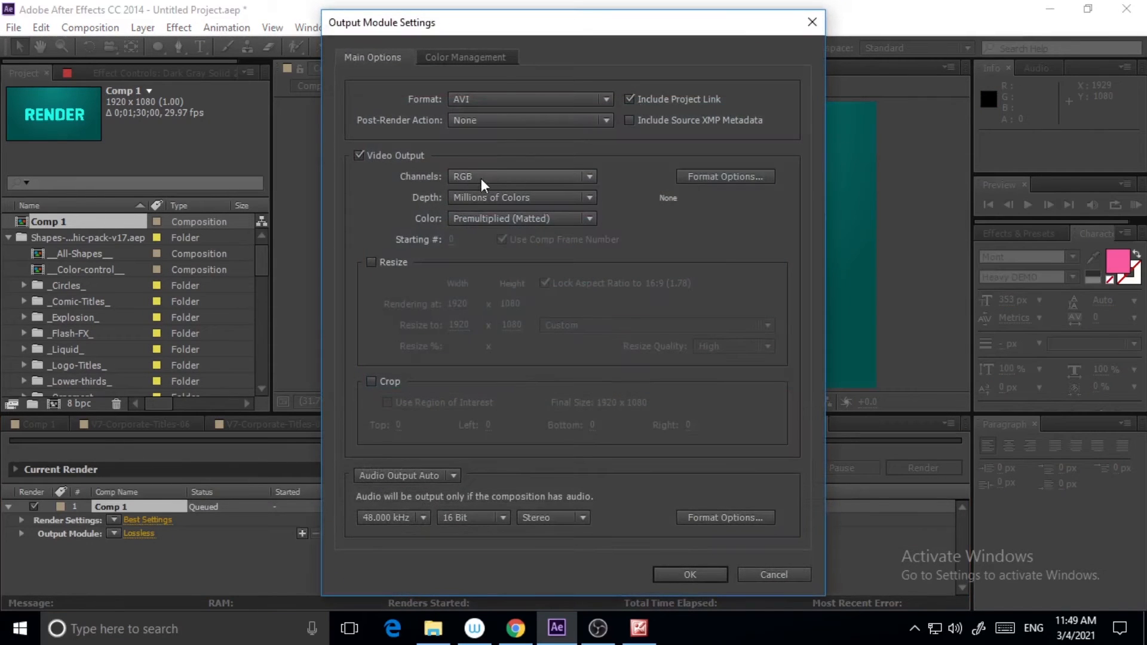
click(506, 98)
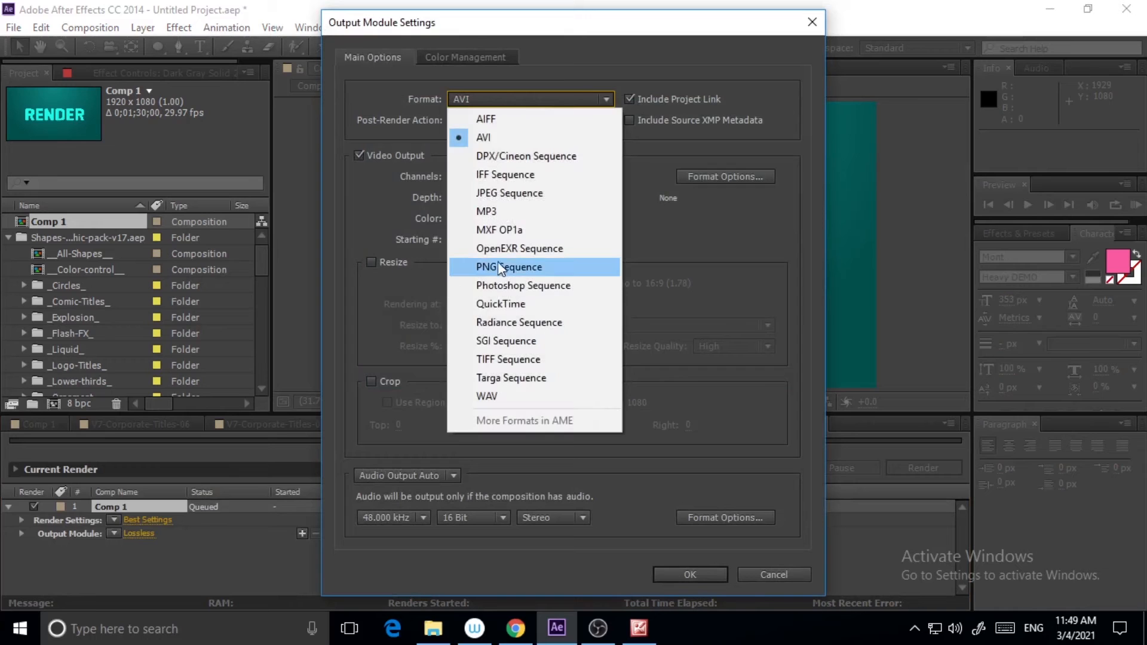
click(496, 302)
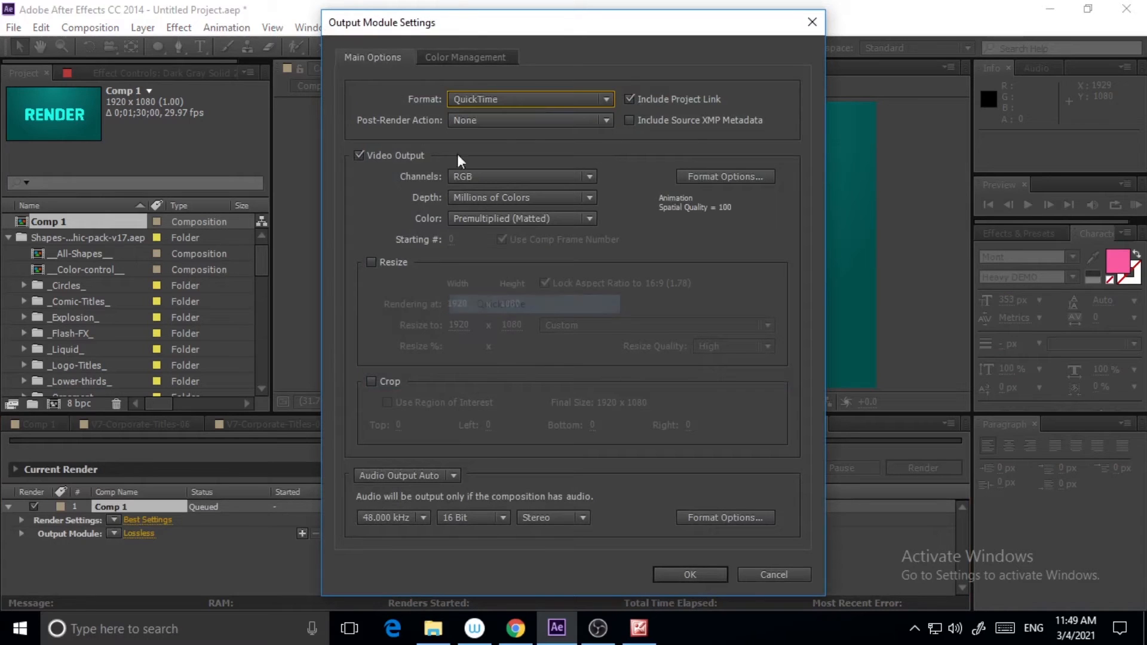
click(519, 102)
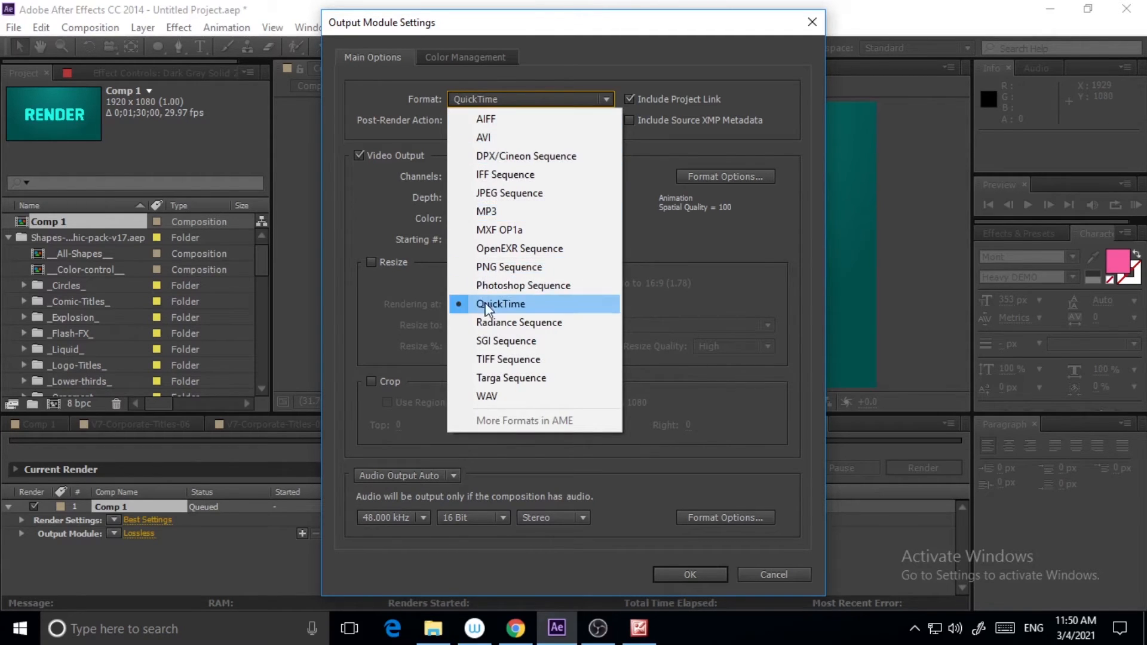
click(374, 342)
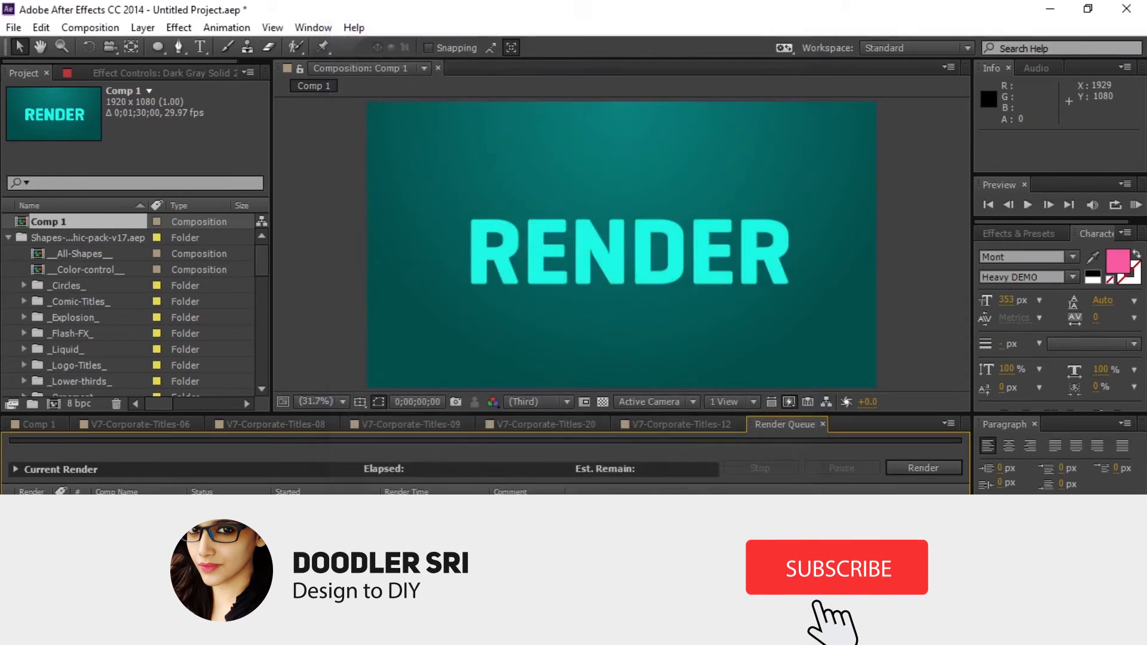
- Hide the Dark Gray Solid 2 layer in Comp 1 and add the composition to the render queue, keeping only one queued item
click(41, 428)
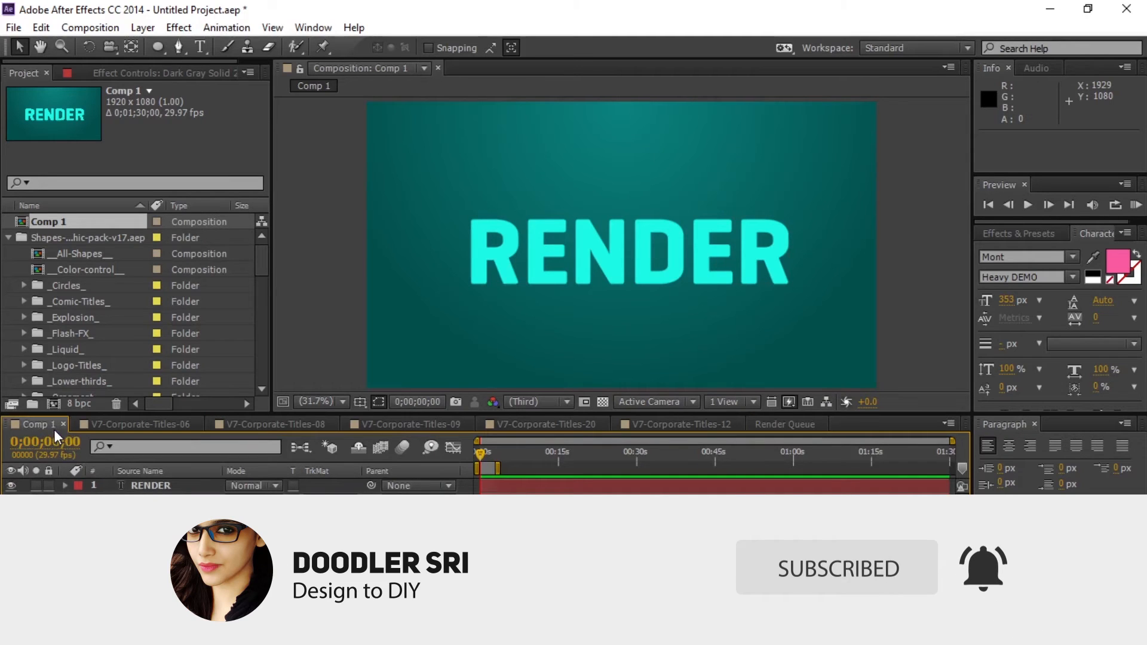
click(11, 531)
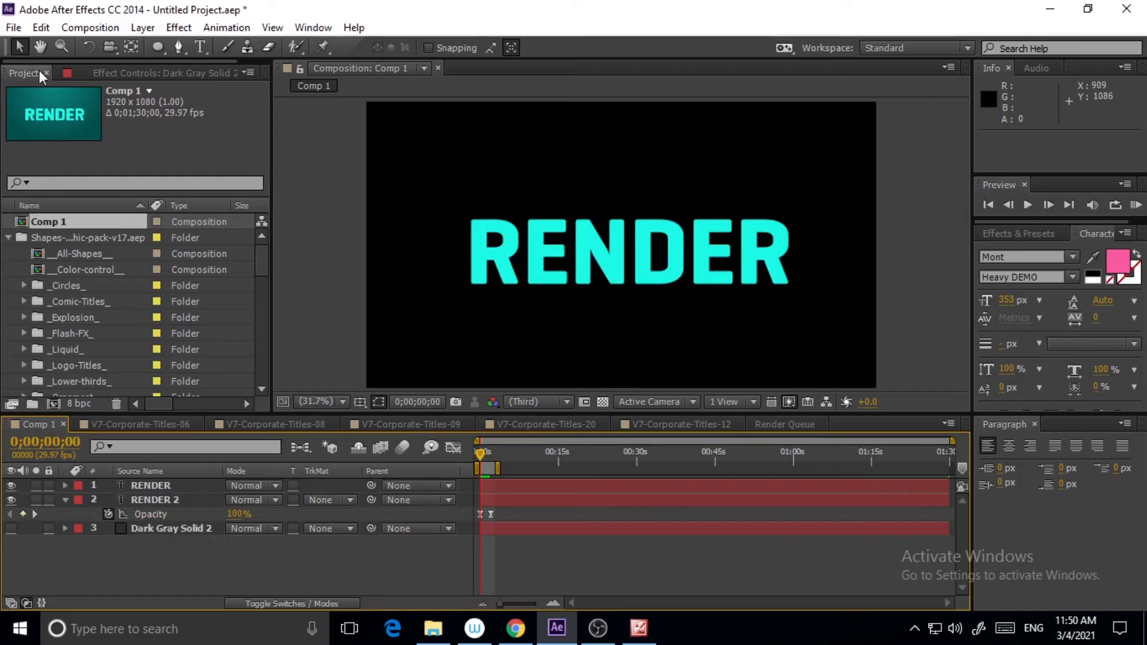
click(13, 28)
mouse_move(25, 256)
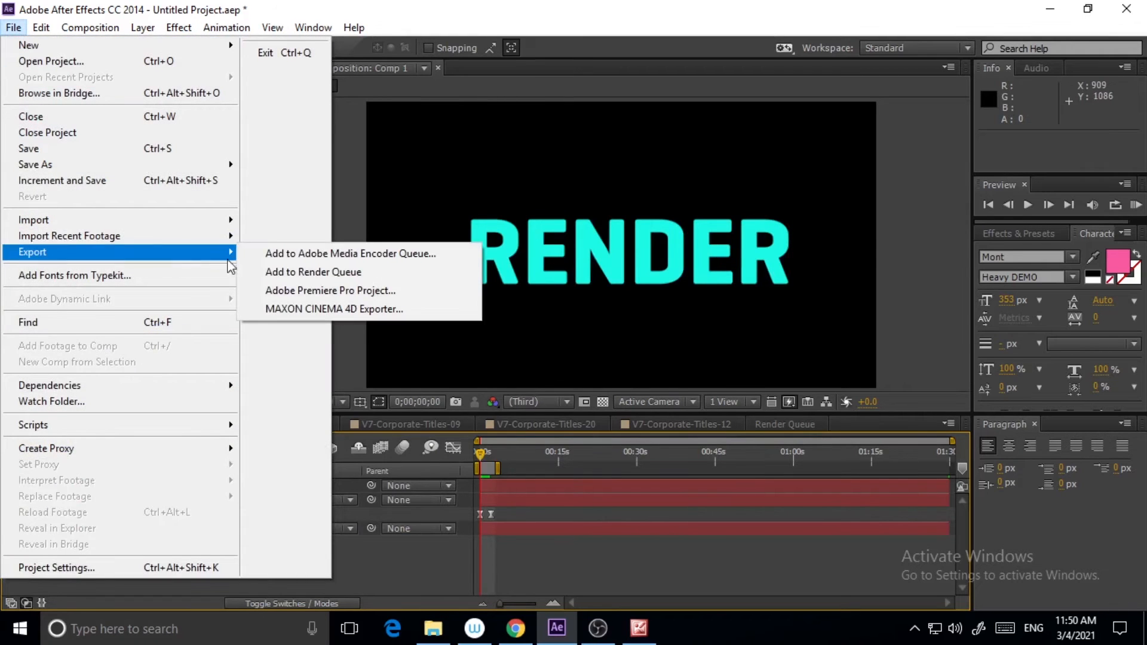
click(335, 272)
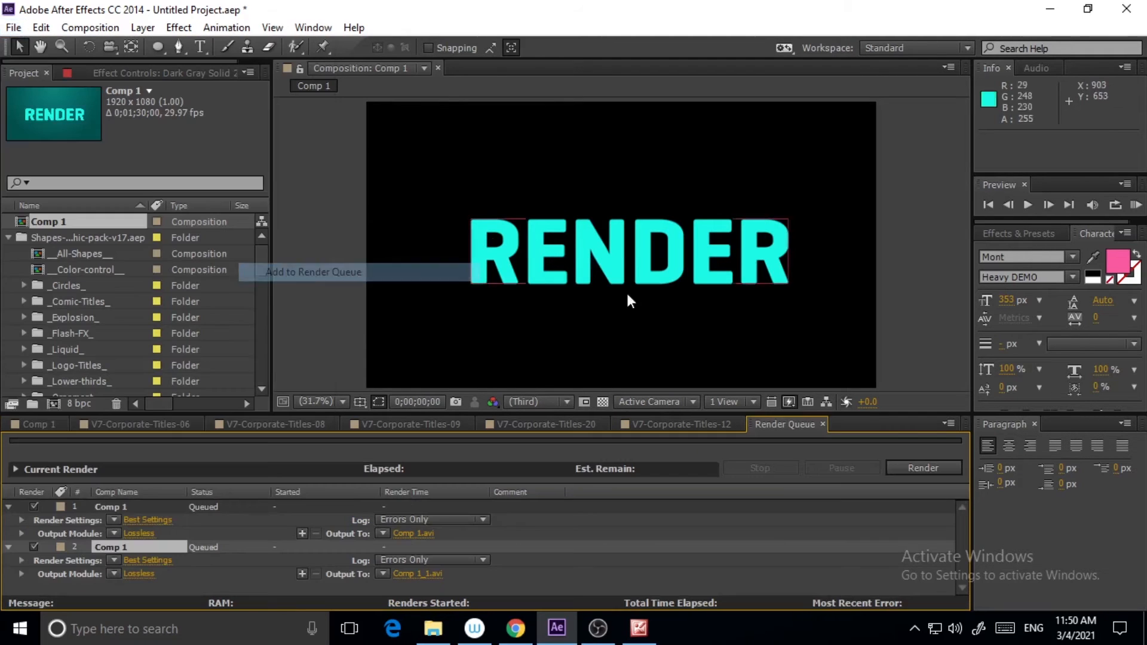
key(Delete)
- Set the queued Comp 1's output module to QuickTime format with RGB + Alpha channels and render it
click(139, 533)
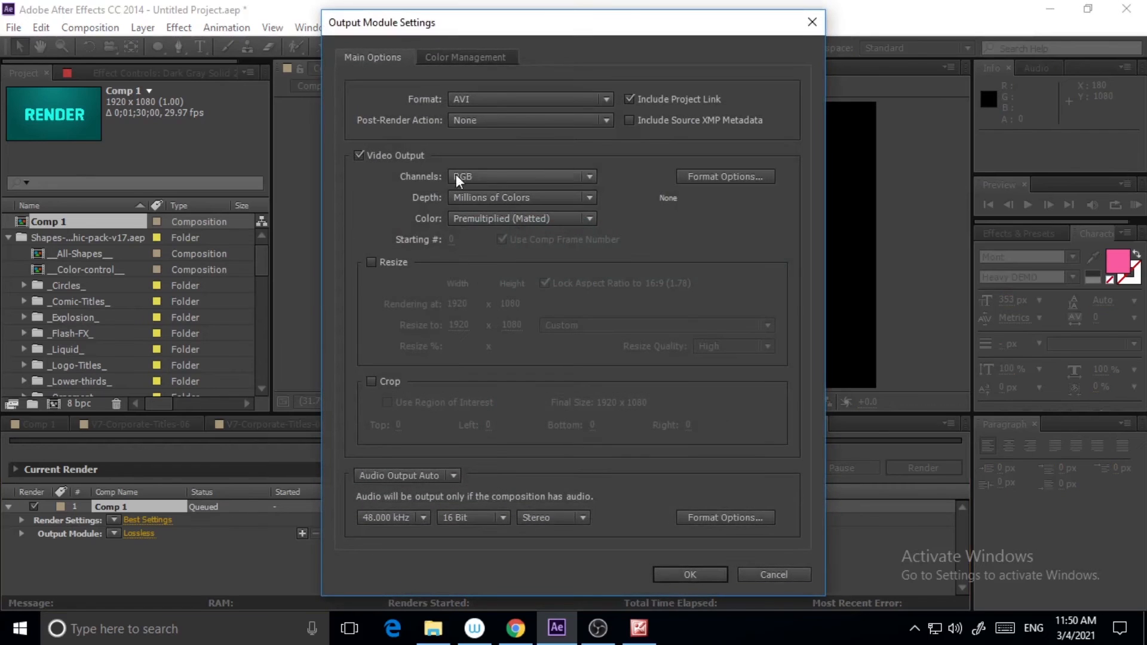
click(554, 97)
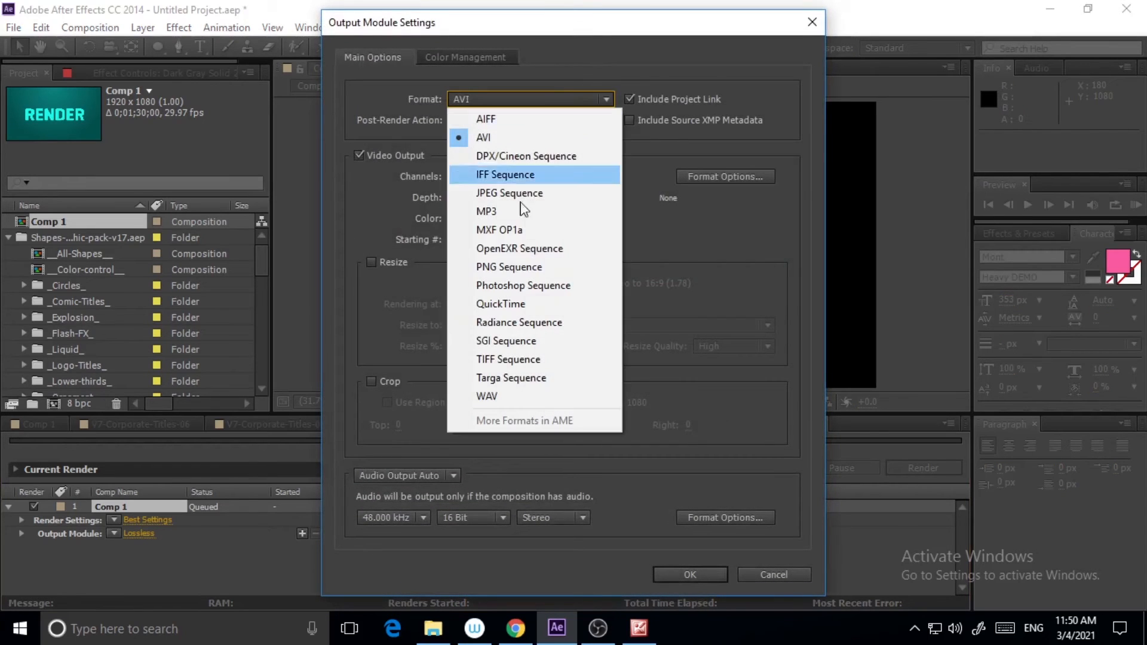
click(505, 304)
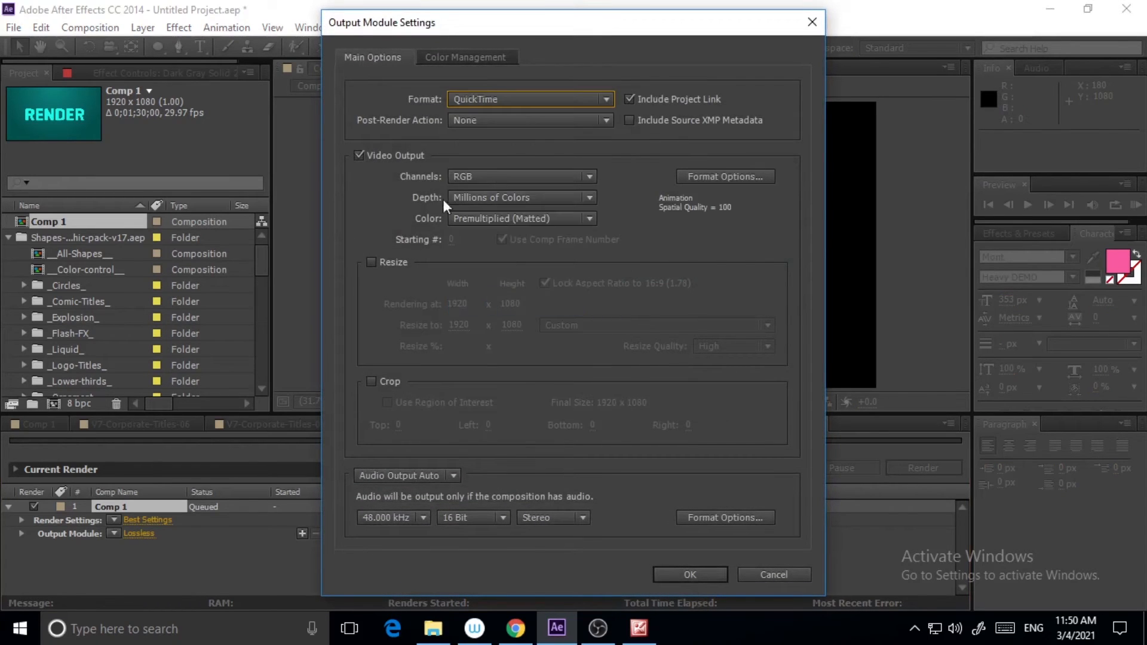
click(484, 177)
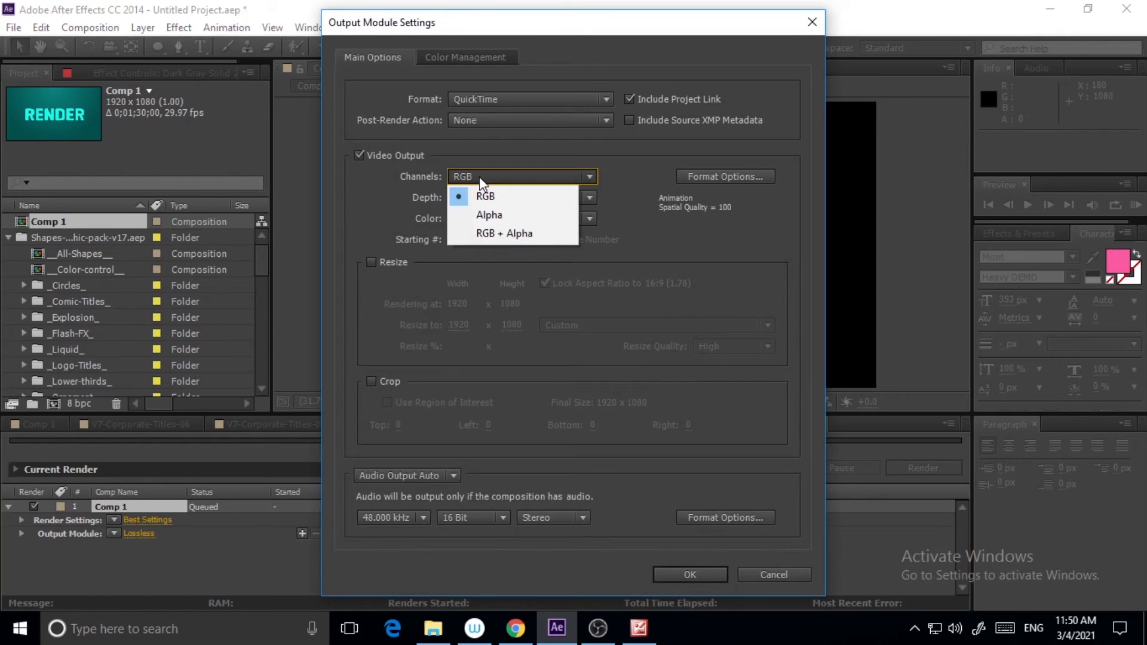
click(496, 236)
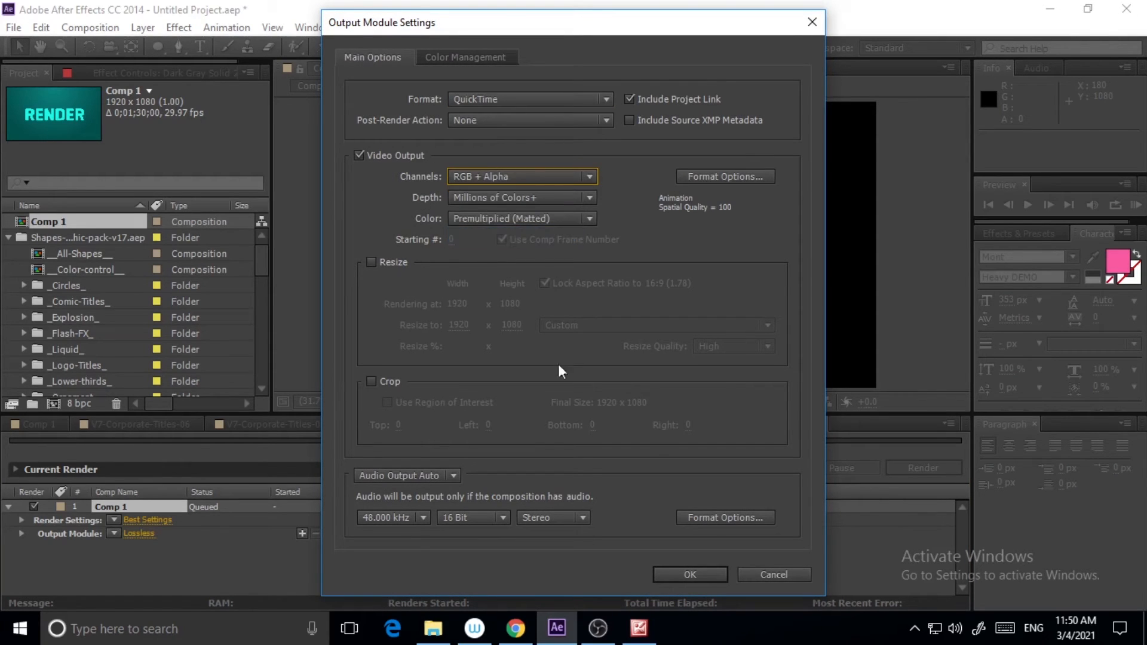
click(679, 573)
click(932, 473)
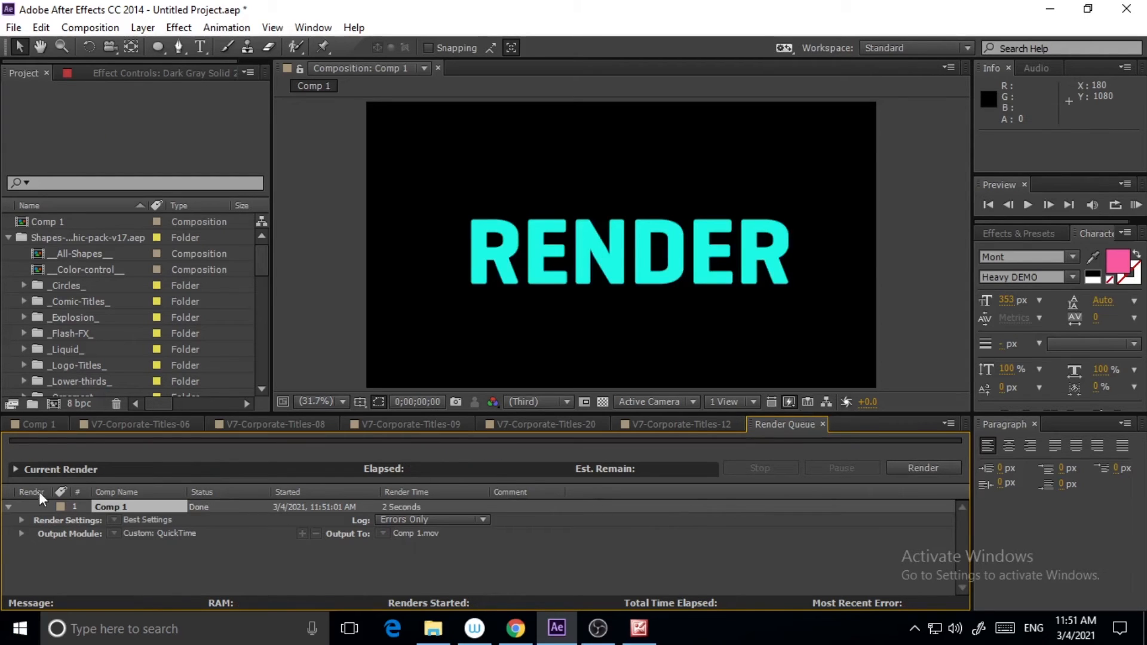
- In Comp 1's timeline, hide the RENDER and RENDER 2 text layers and make the Dark Gray Solid 2 layer visible
click(39, 424)
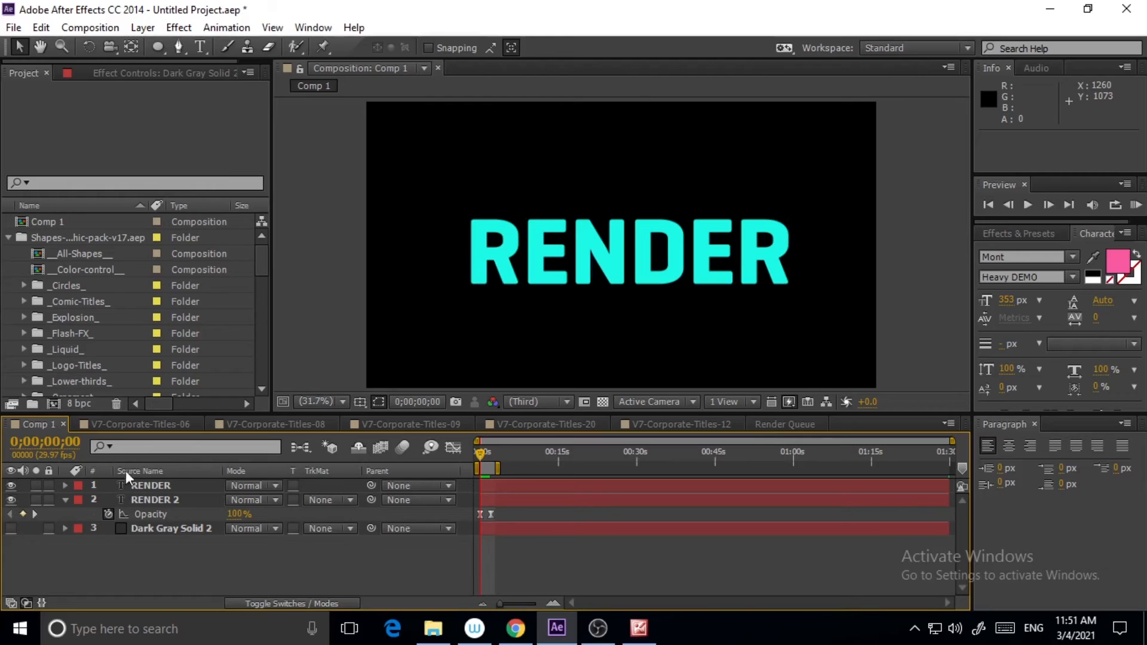
click(11, 501)
click(11, 488)
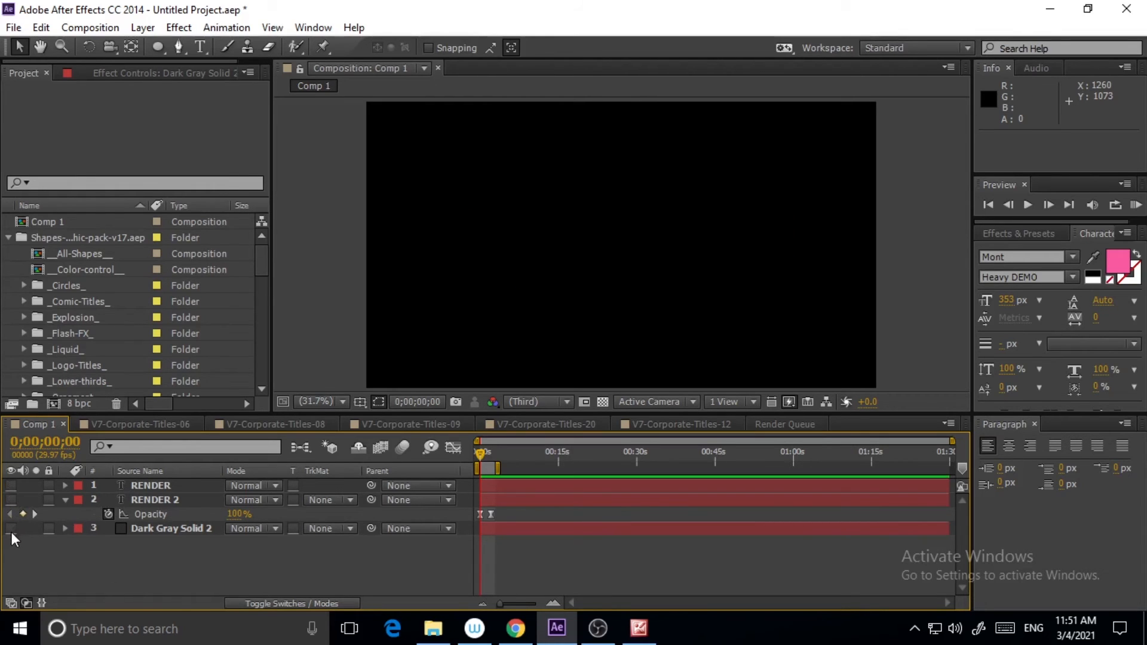
click(11, 529)
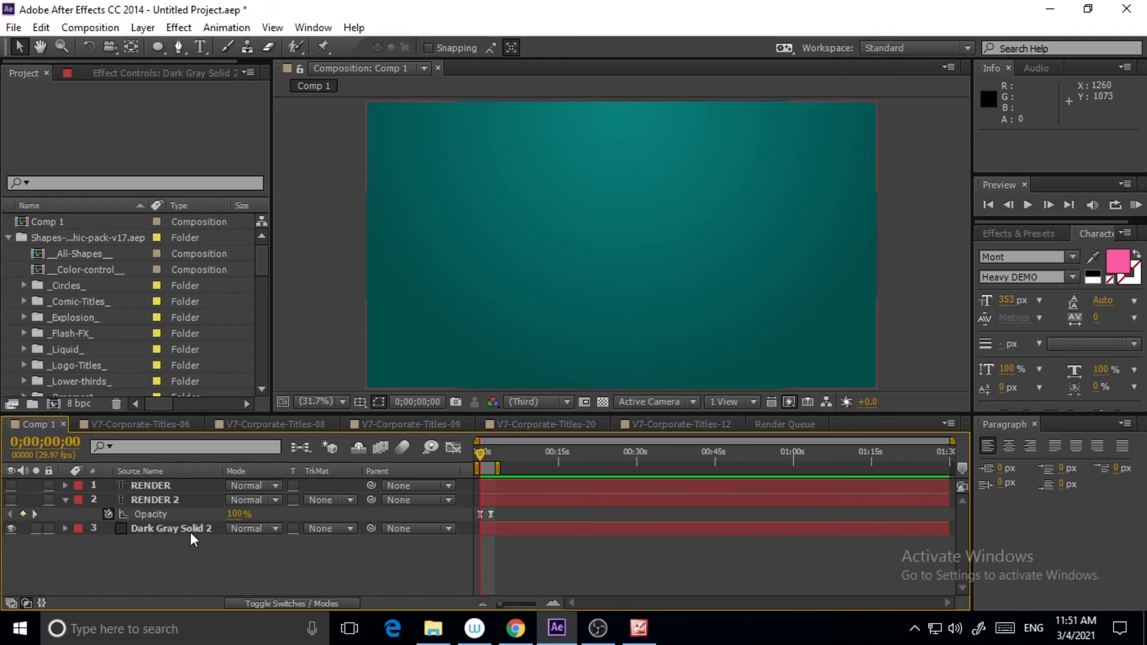
- Import the rendered Comp 1 movie from the Desktop and place it in the timeline directly above Dark Gray Solid 2
click(13, 28)
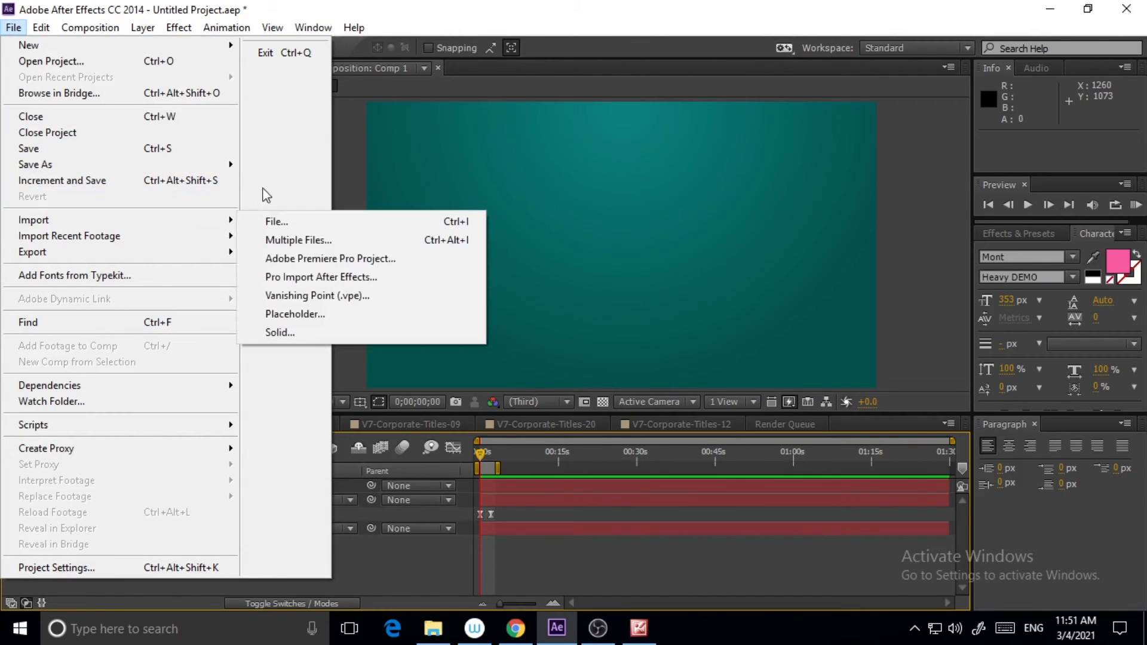
mouse_move(185, 225)
click(272, 222)
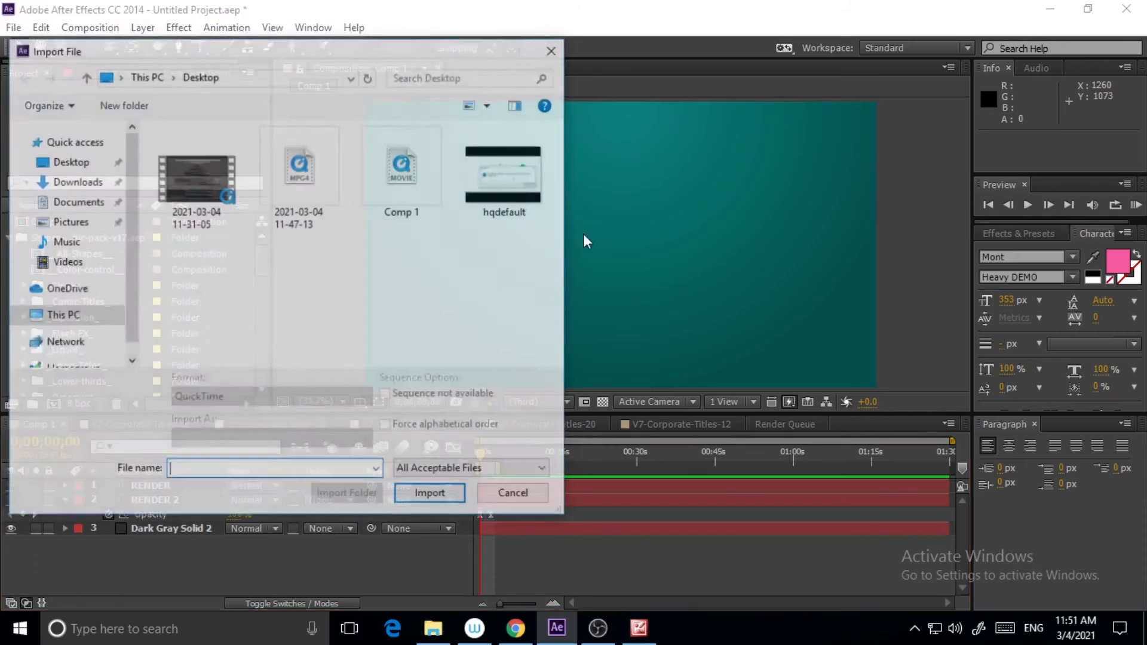
click(410, 209)
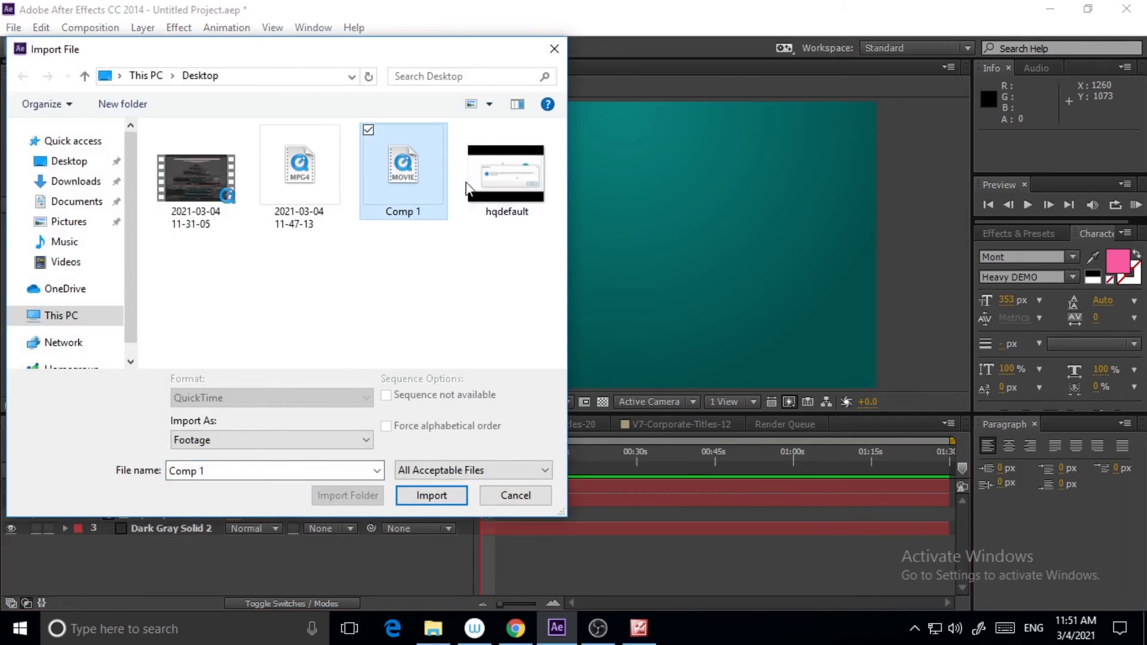
click(432, 496)
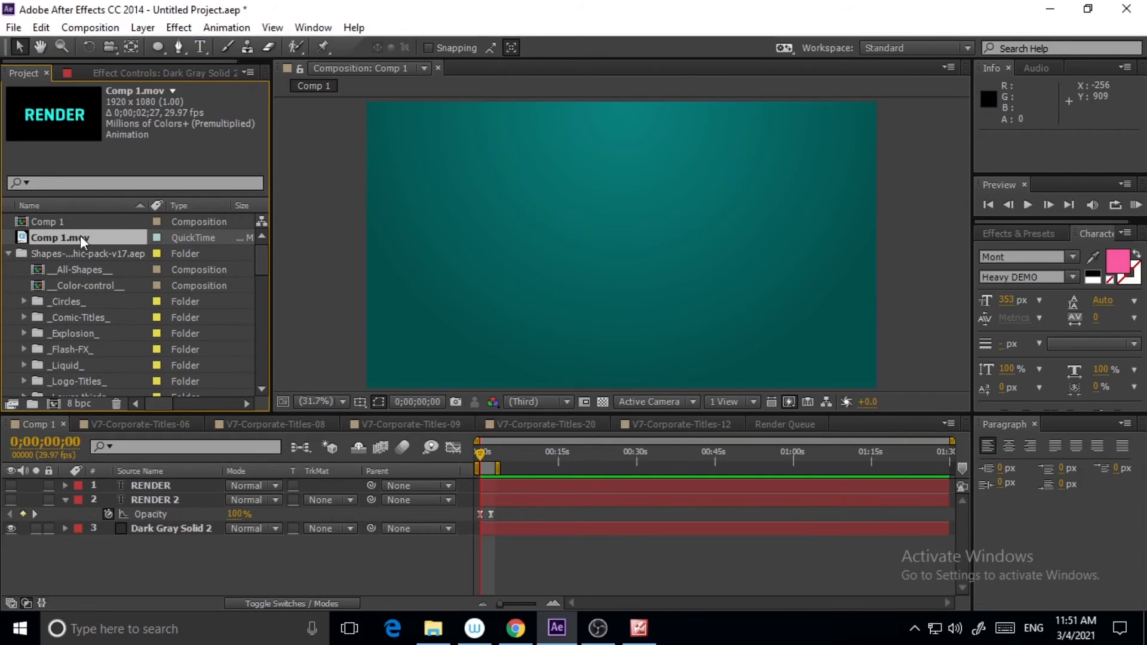
drag(80, 236, 107, 506)
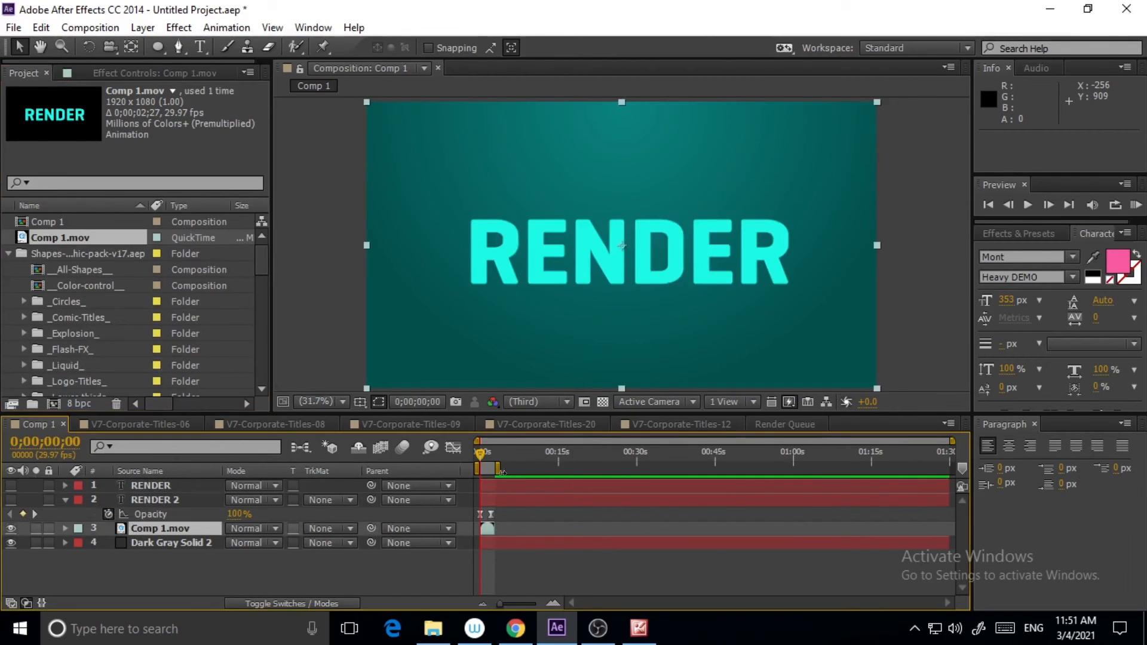
- Check the imported movie's transparency by switching Dark Gray Solid 2's visibility off and back on, and play the composition preview
click(11, 543)
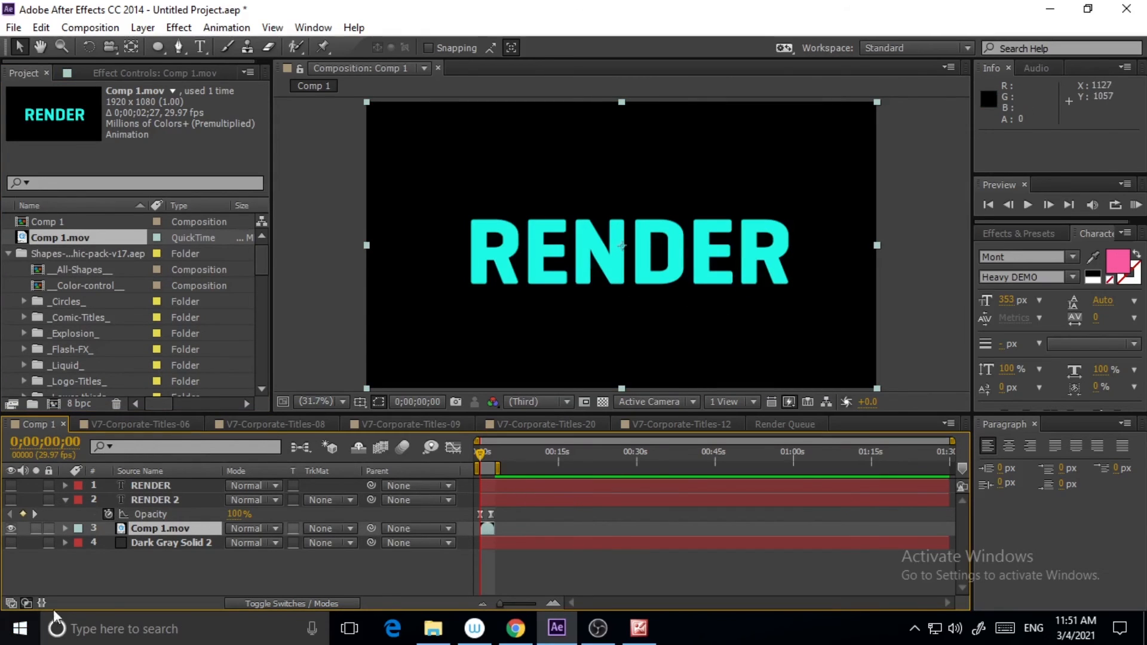
click(10, 543)
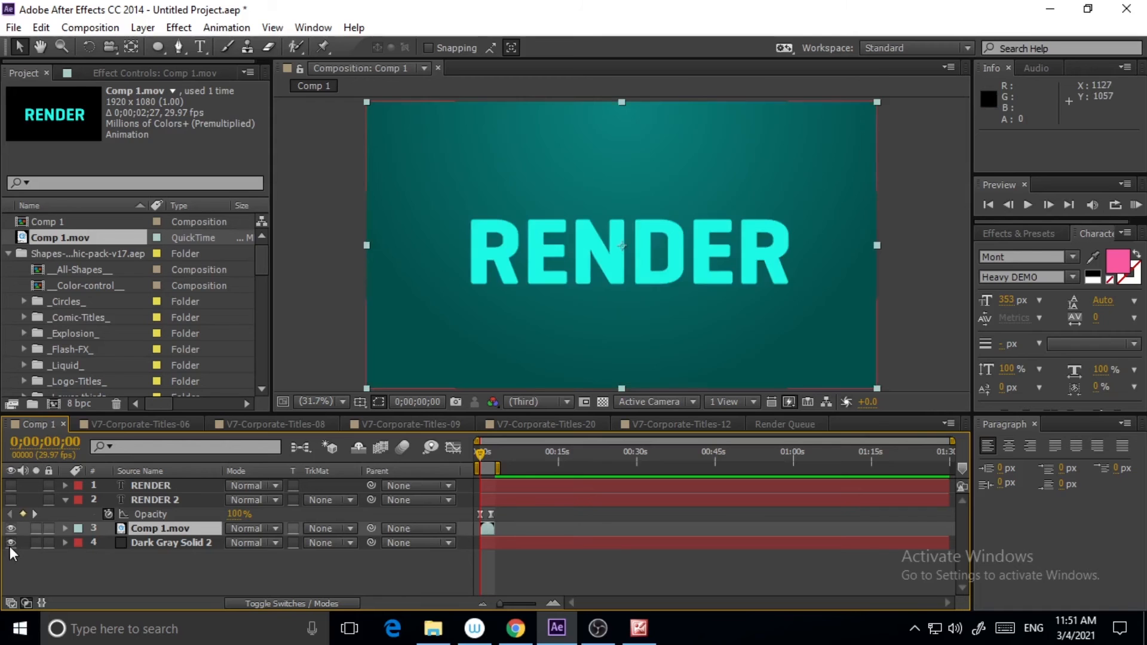
click(1028, 205)
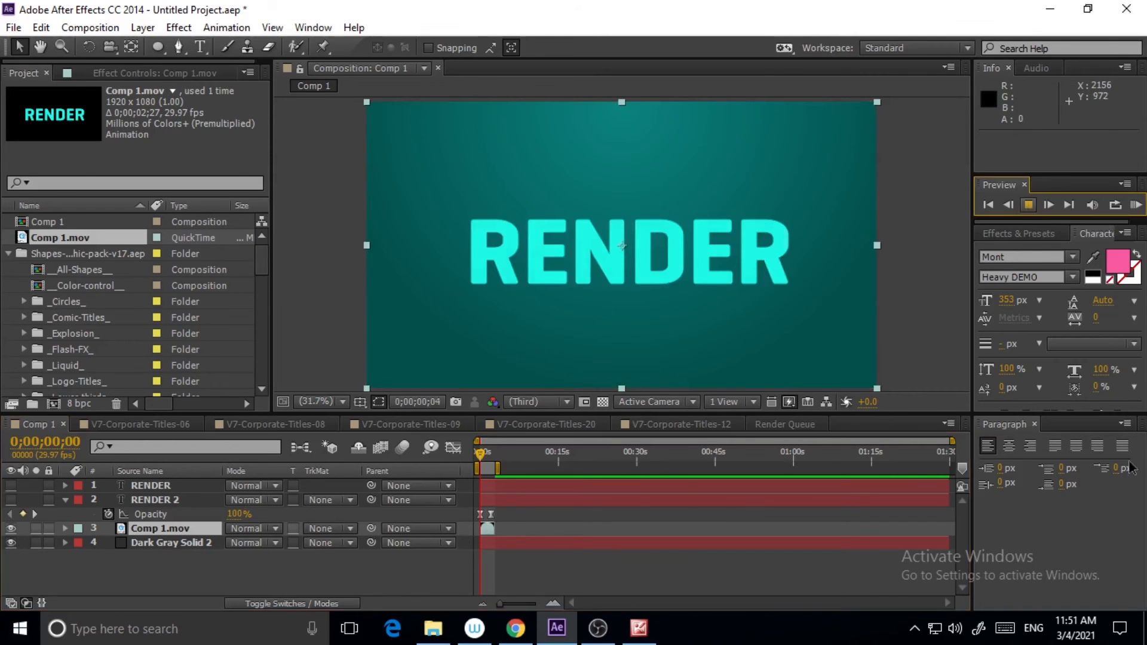